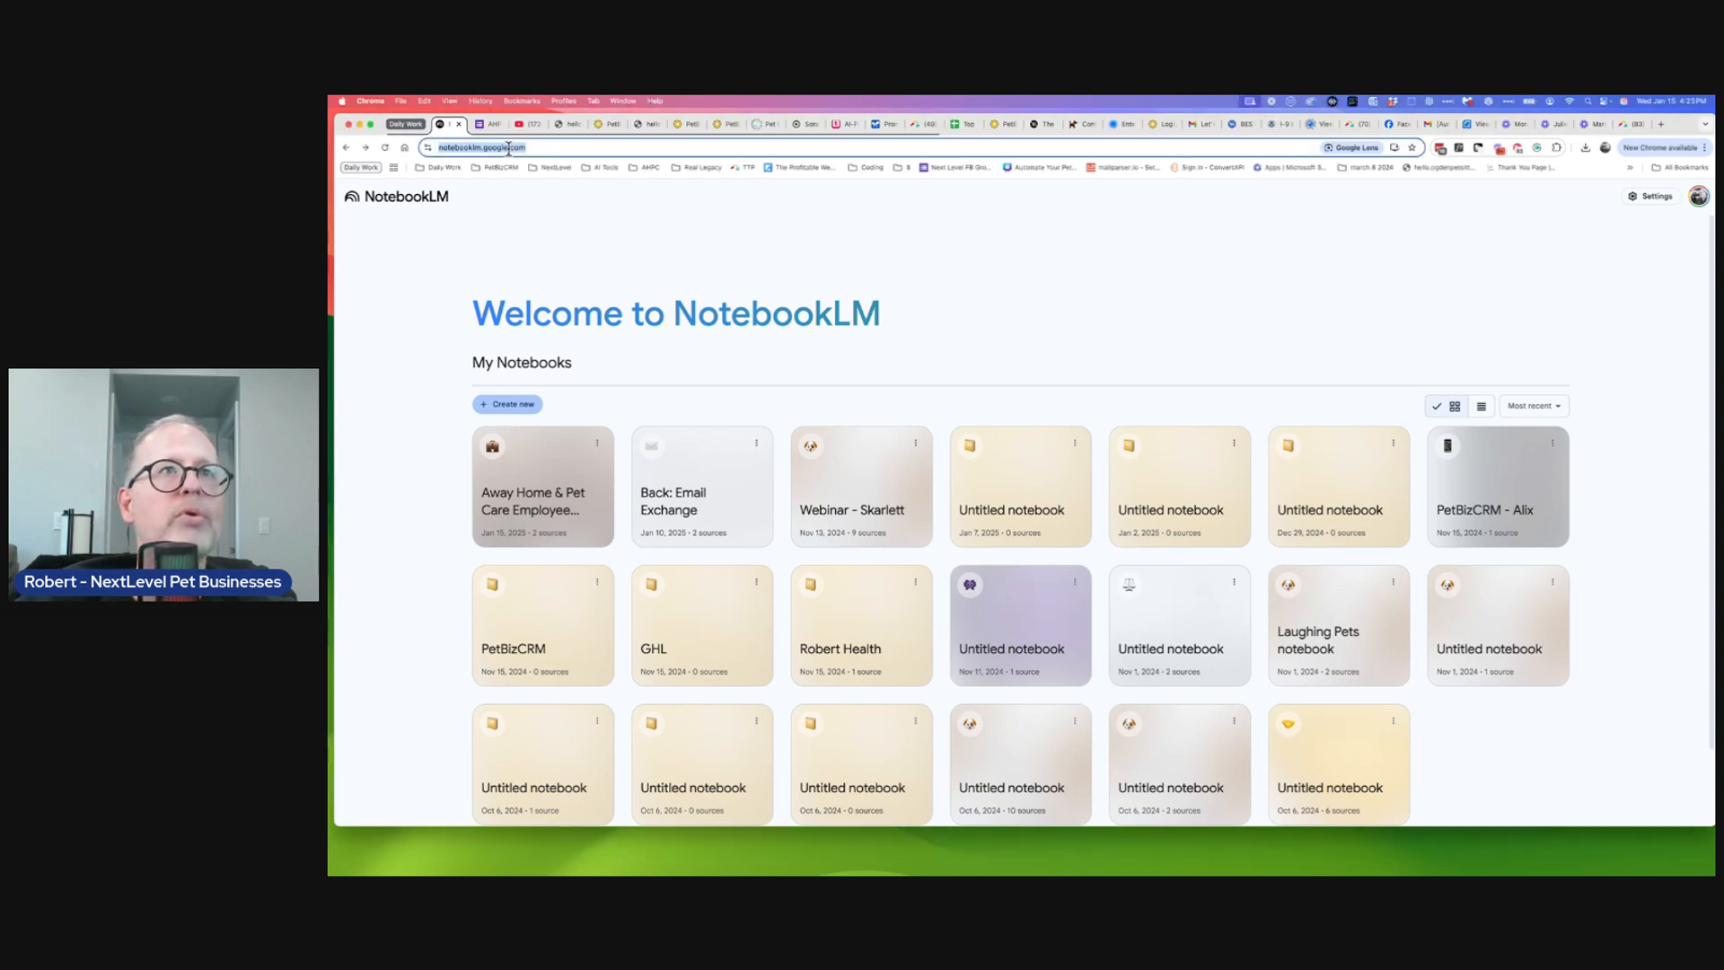
- Search the web for "notebook lm google", open NotebookLM from its official site, and create a new notebook
type("notebook lm google")
key("Return")
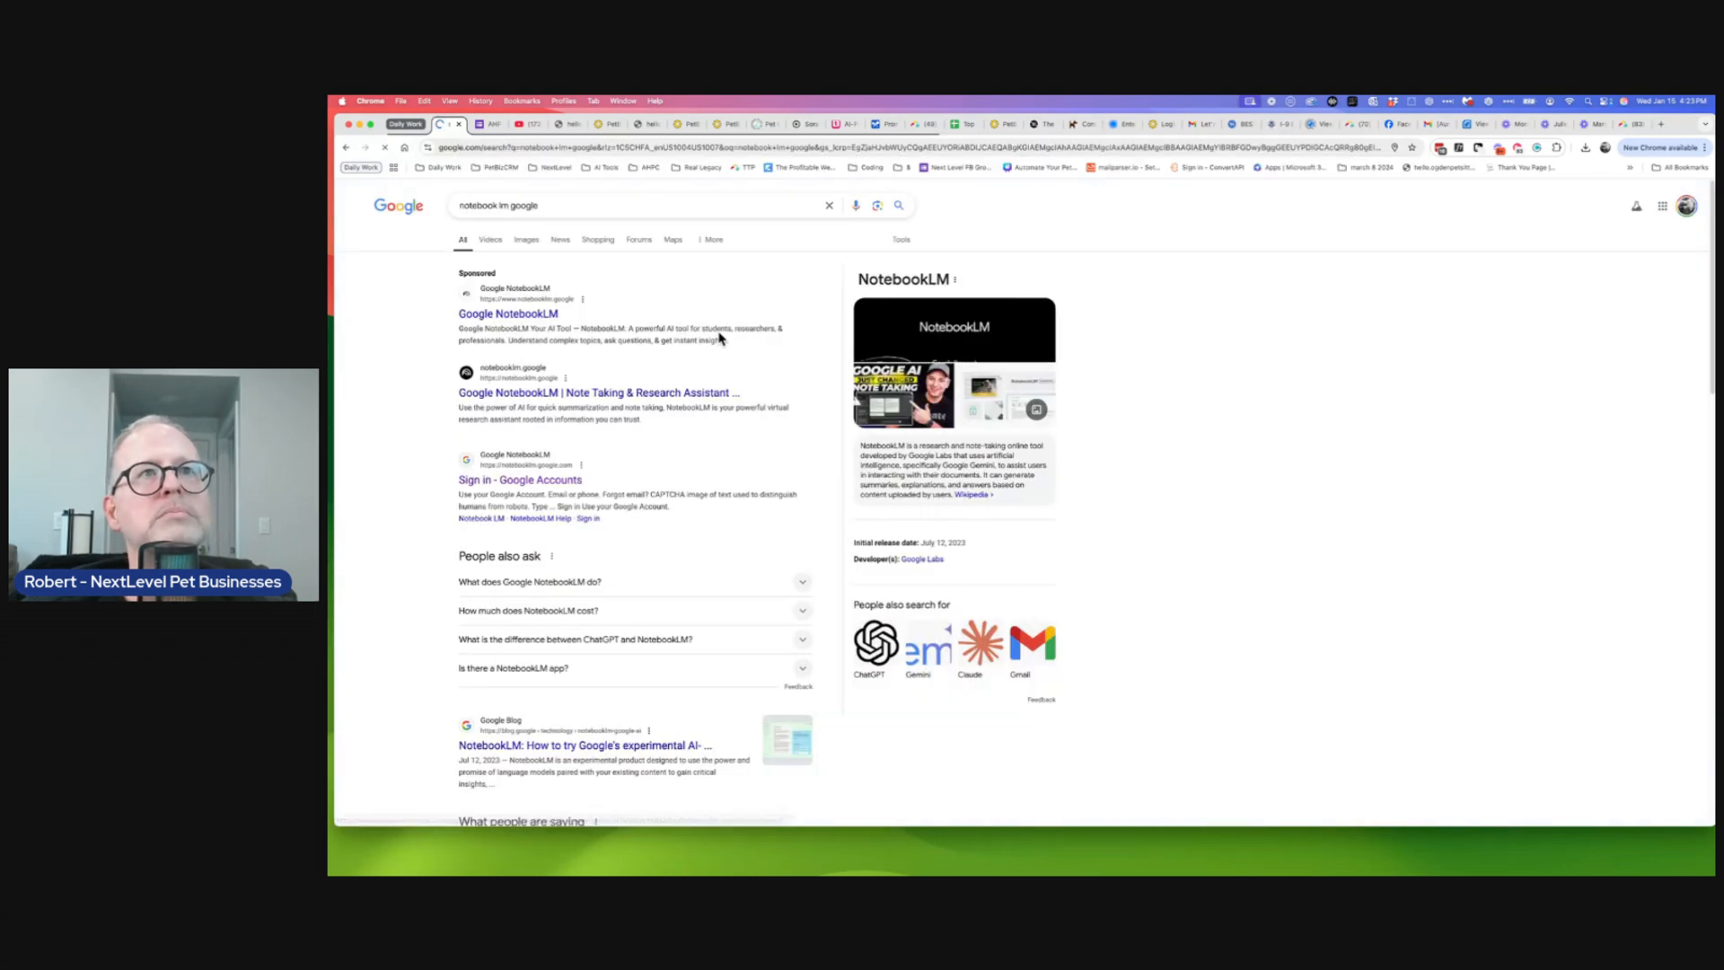
left_click(550, 314)
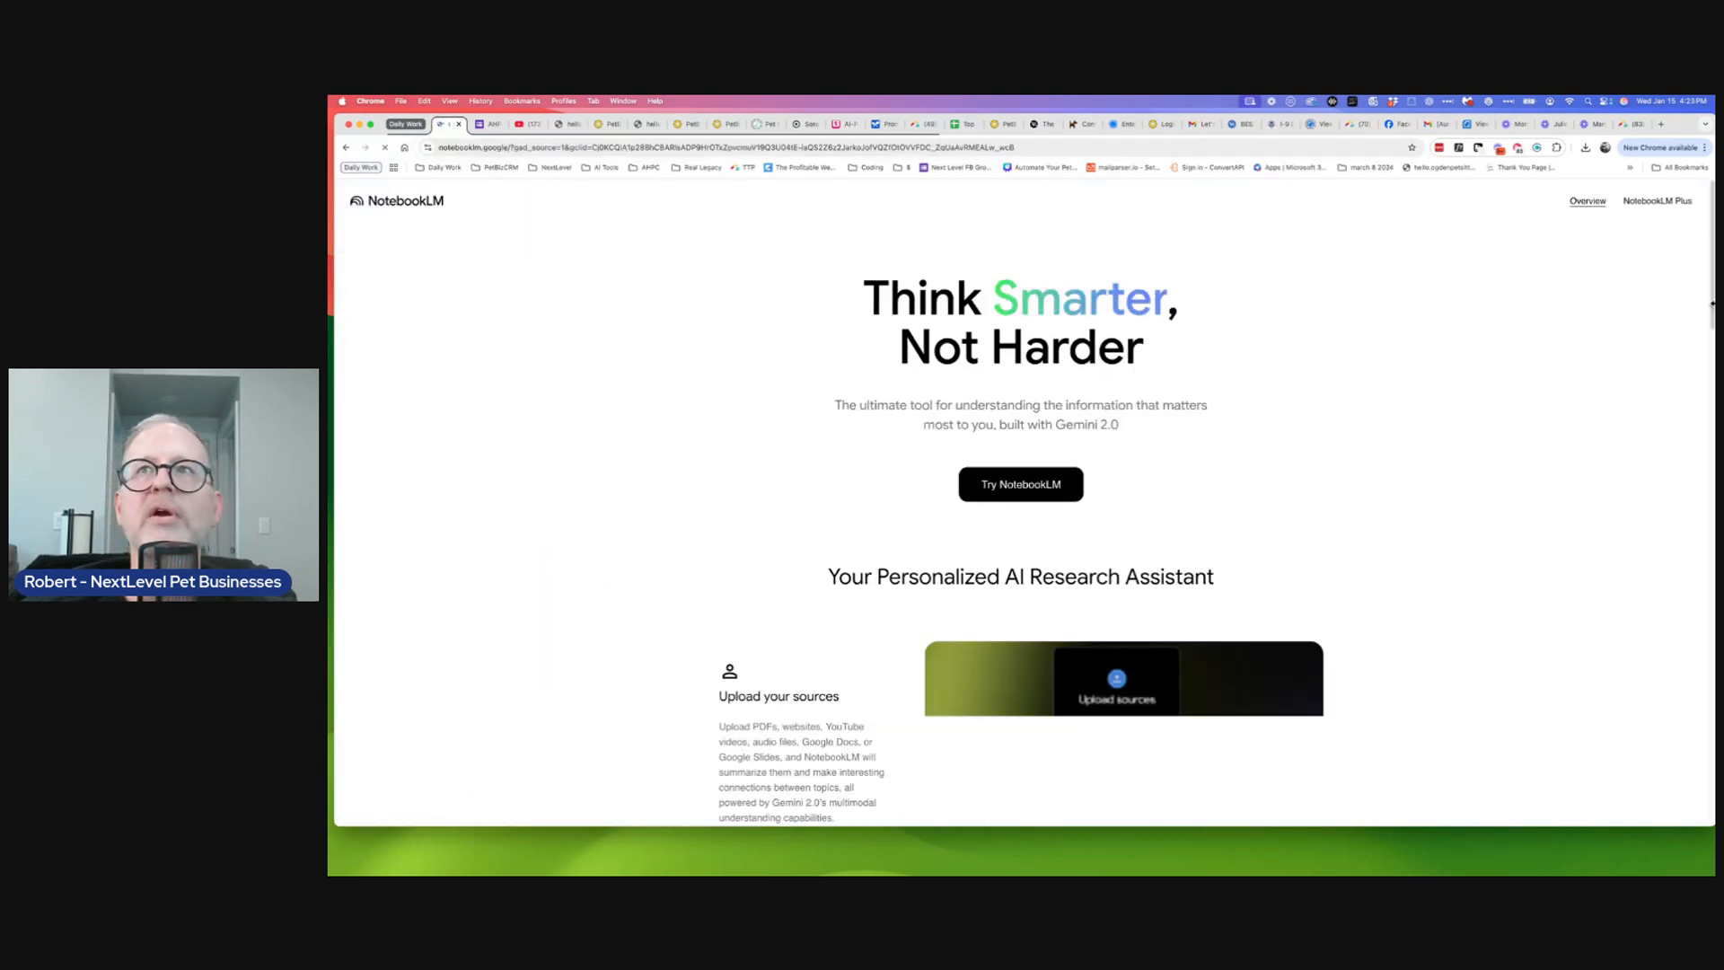
left_click(1020, 484)
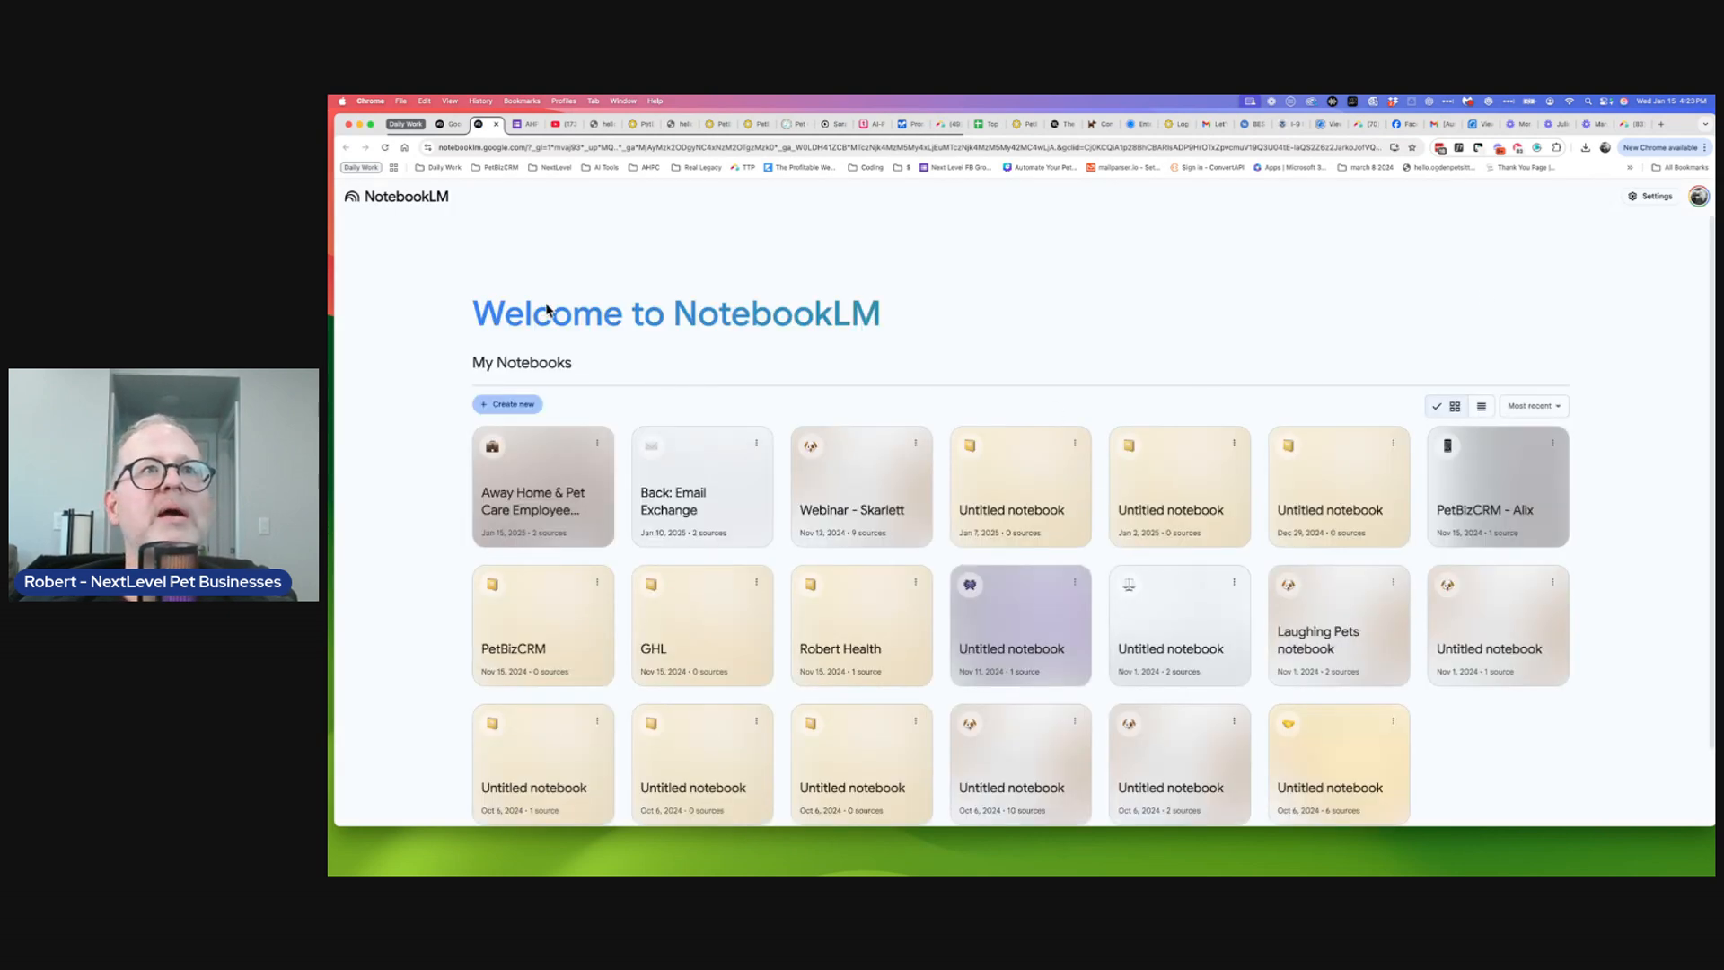
left_click(524, 410)
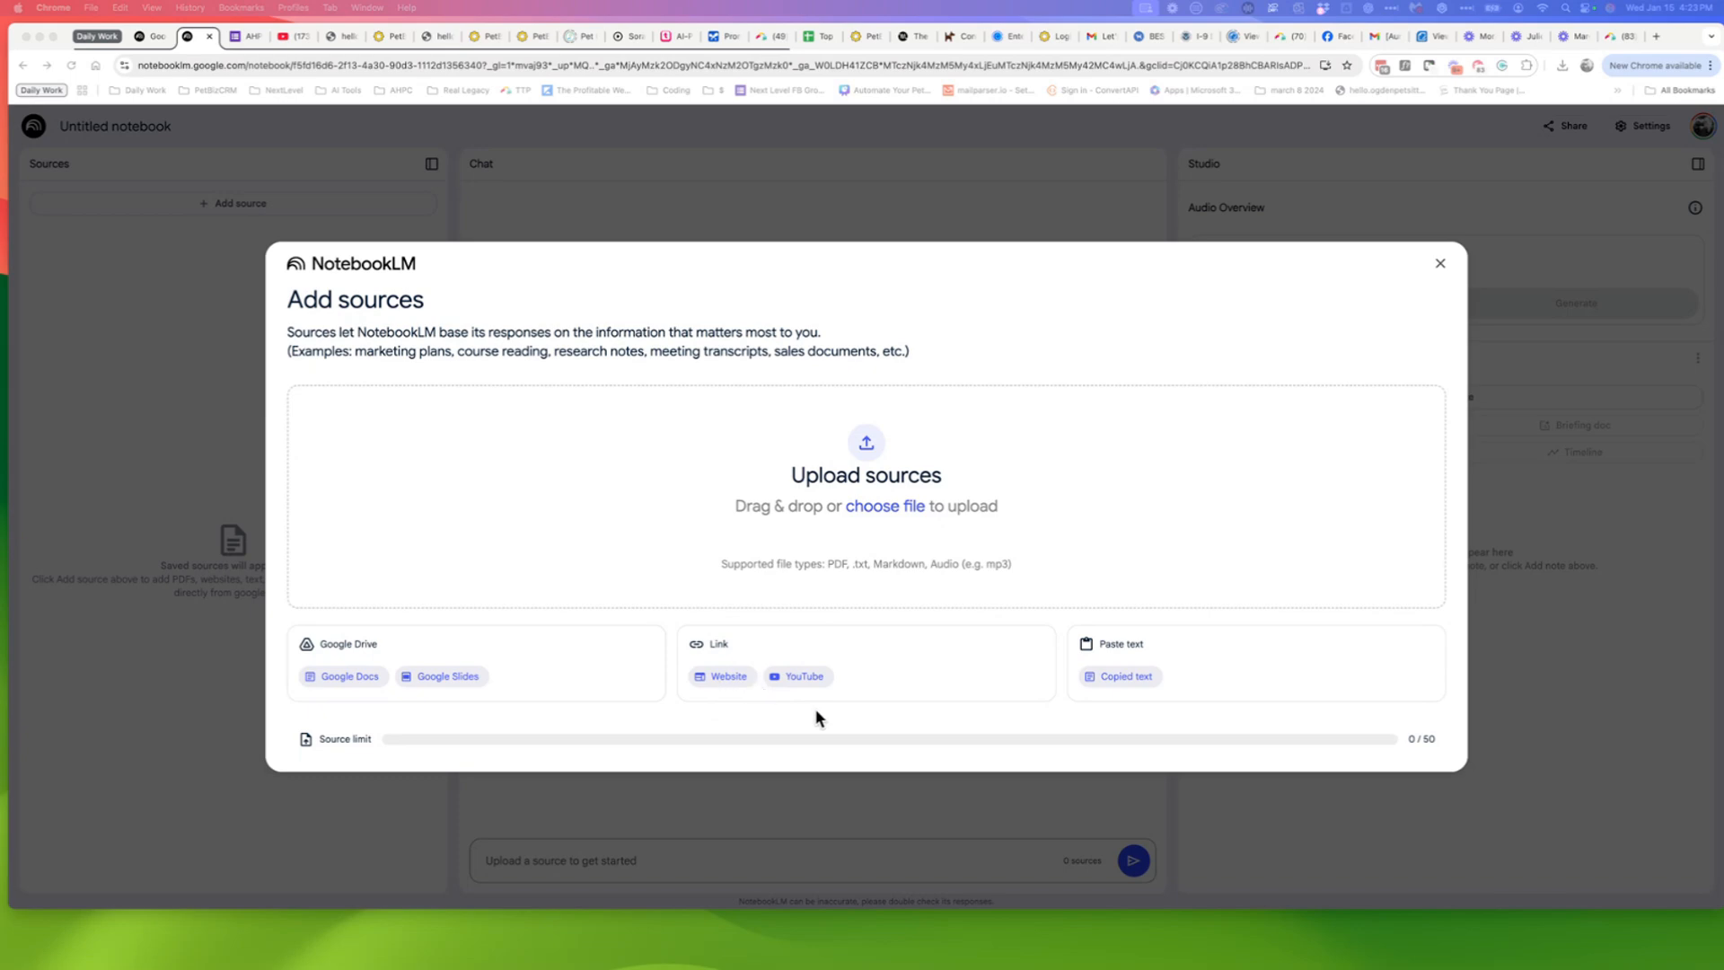
left_click(729, 679)
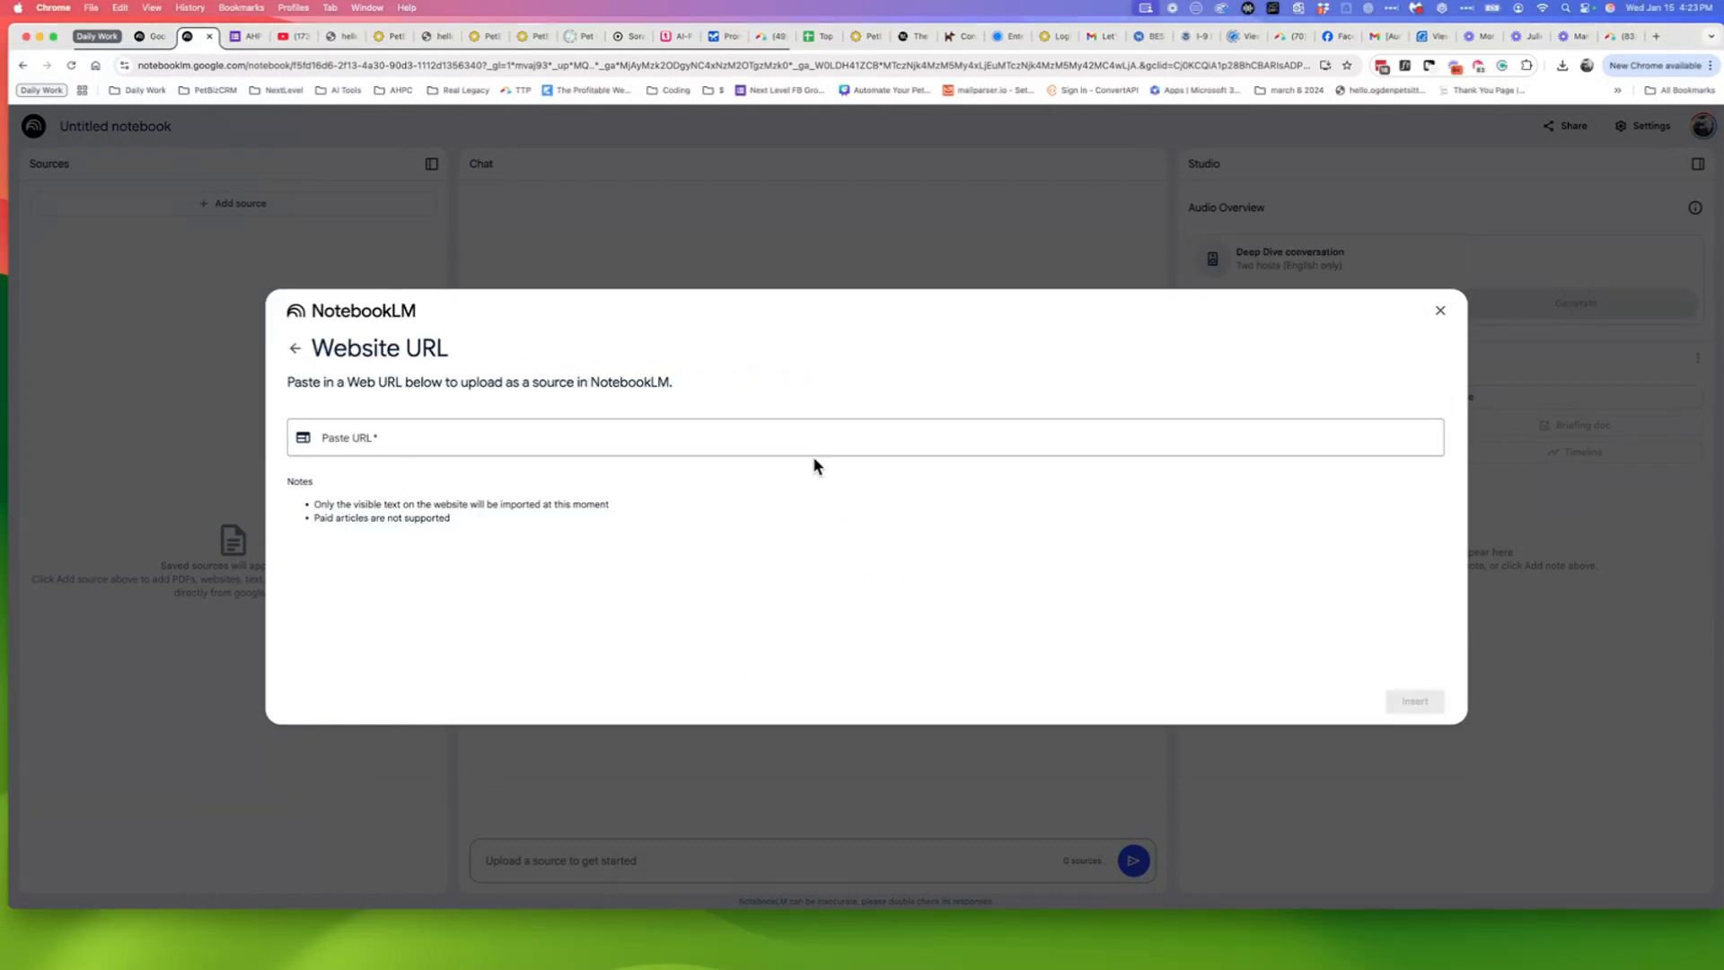
left_click(1441, 310)
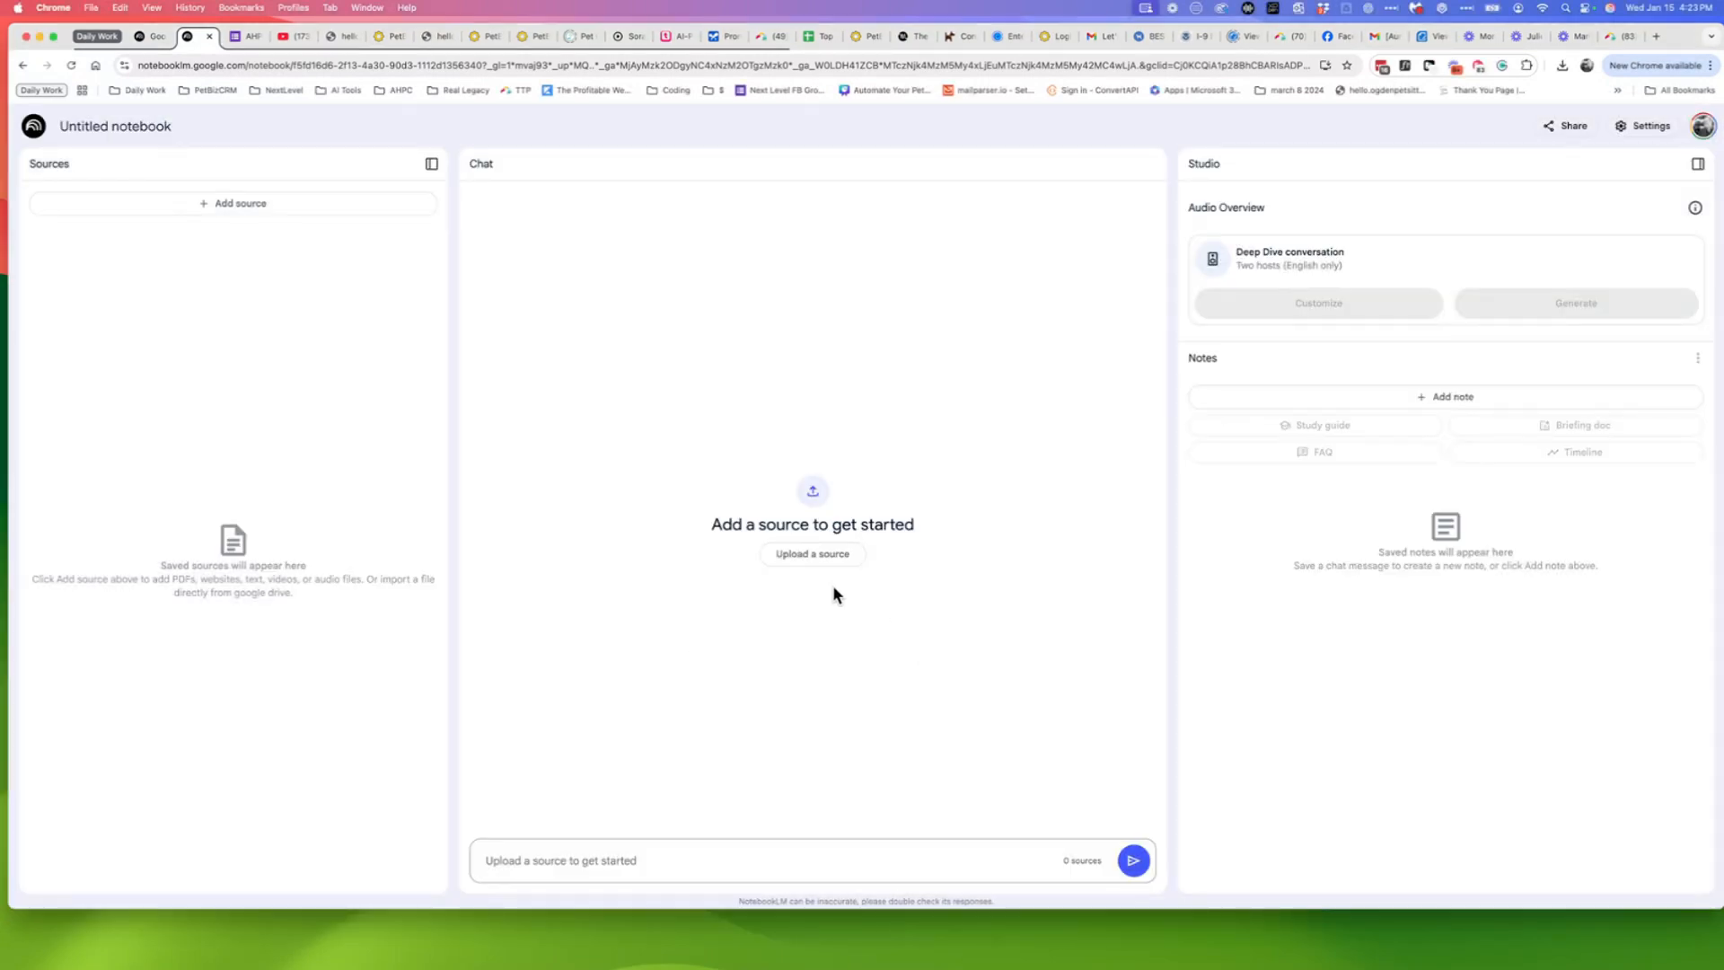
left_click(817, 557)
left_click(721, 683)
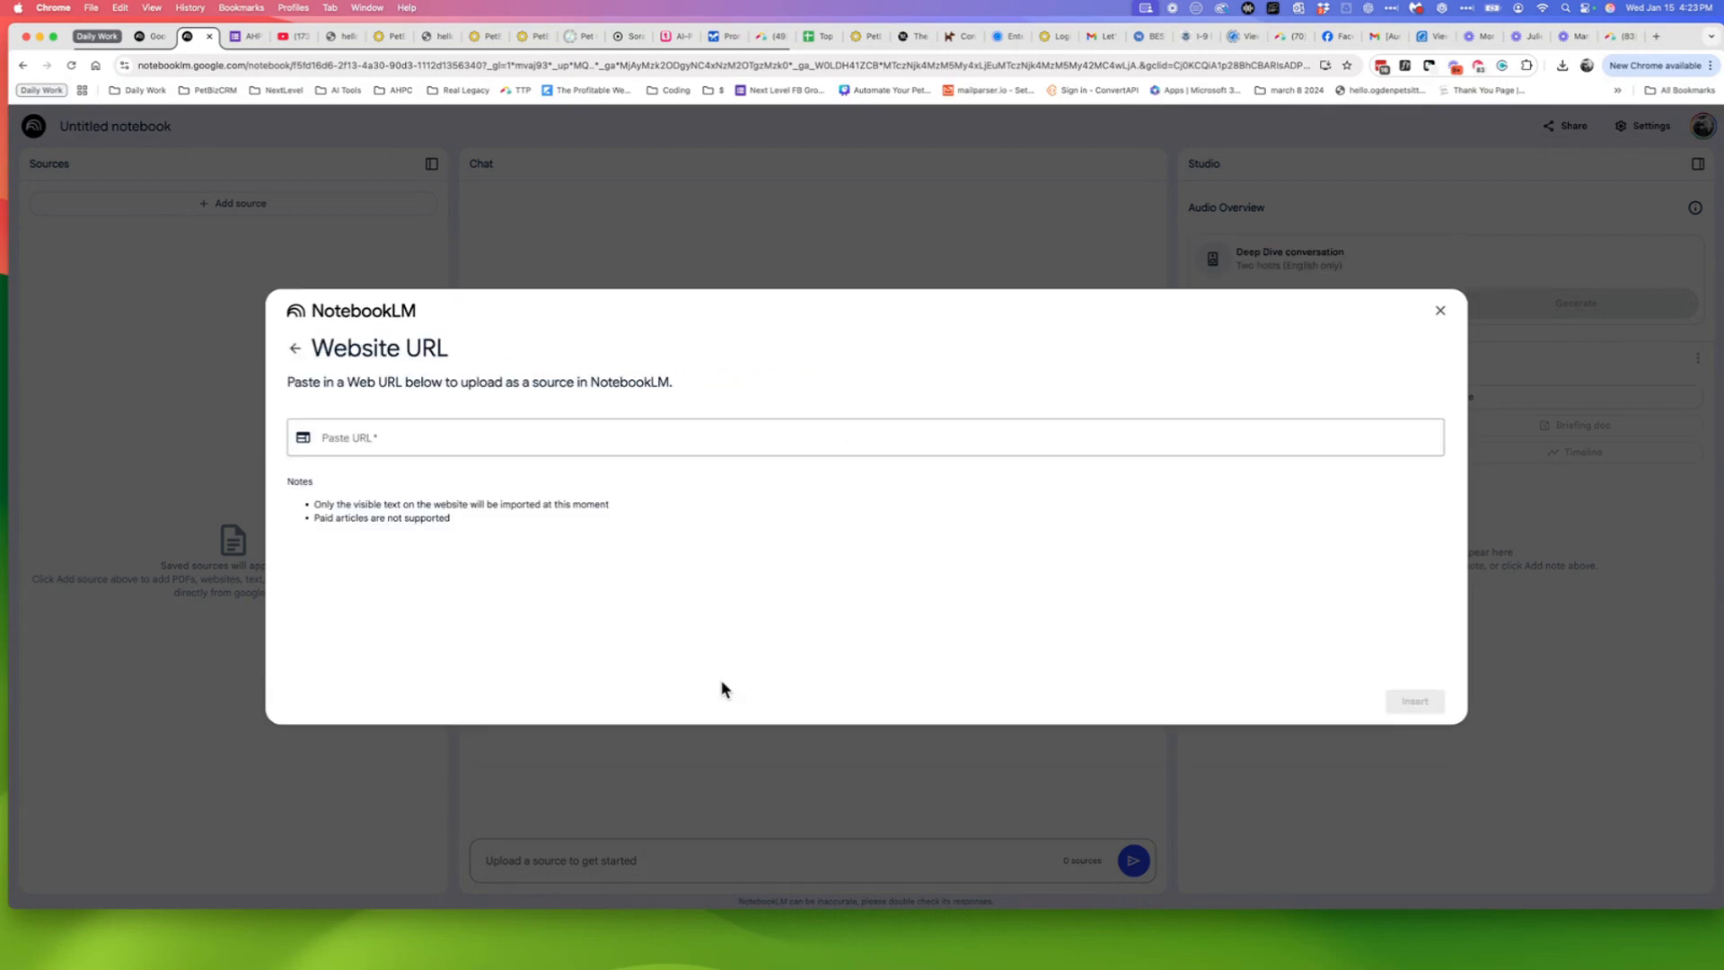
left_click(420, 447)
type("https://ogdenp")
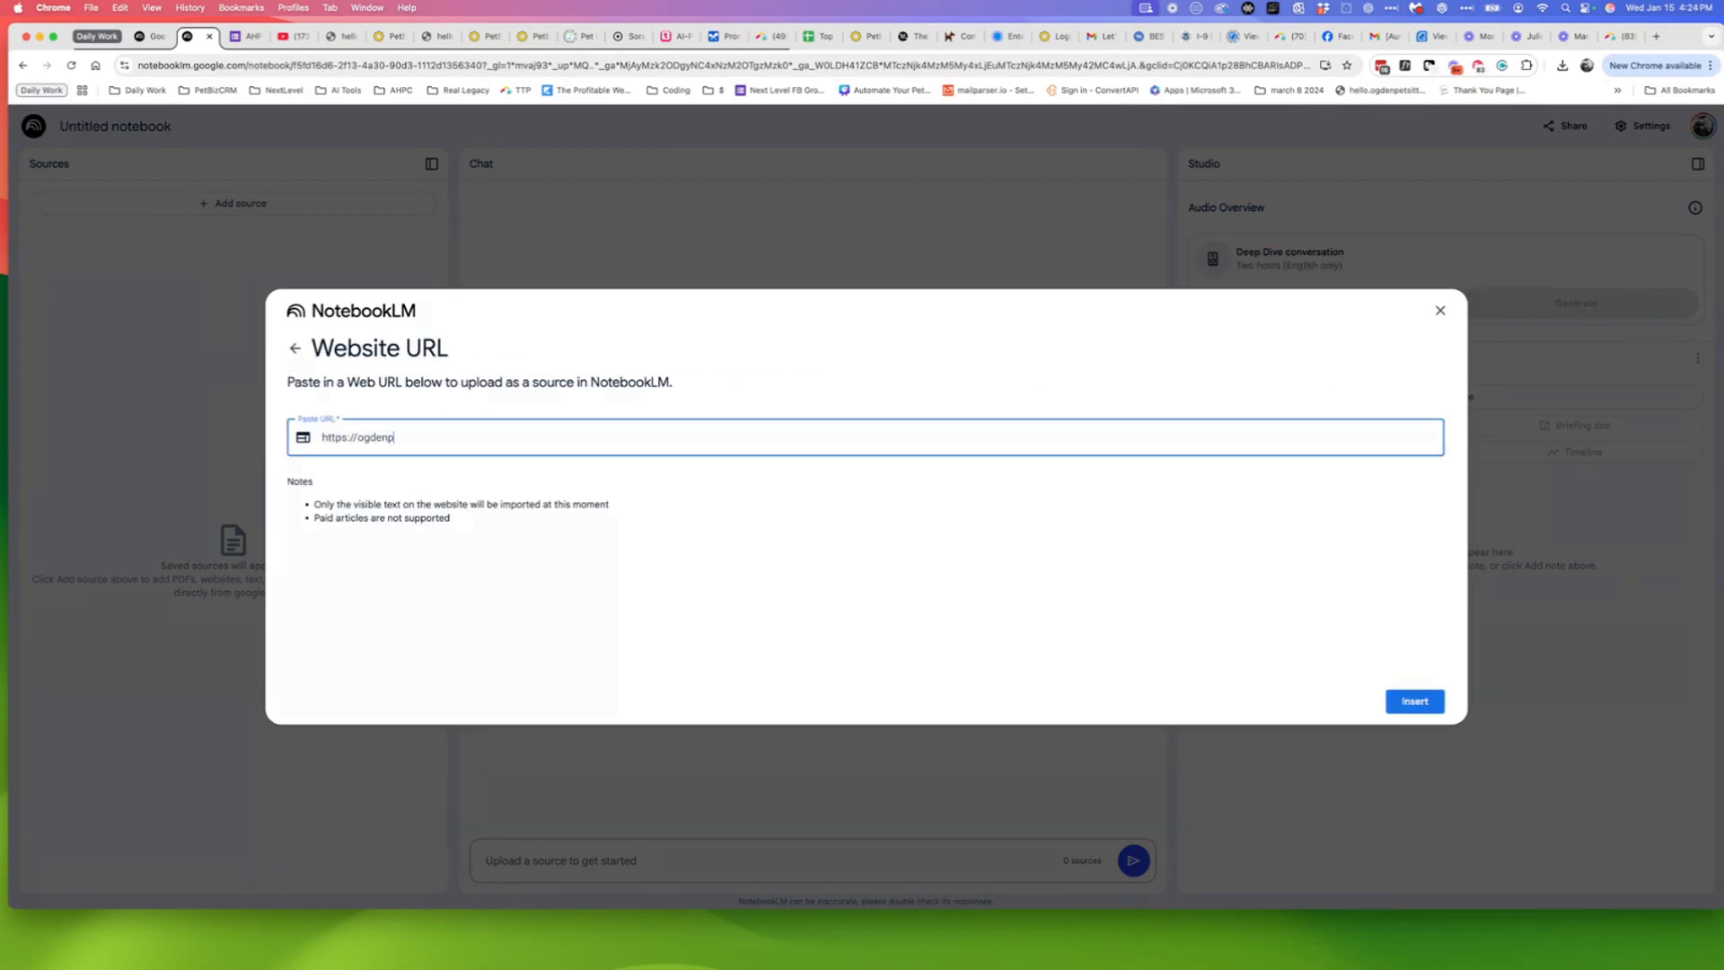
type("etsitters.com")
left_click(1415, 703)
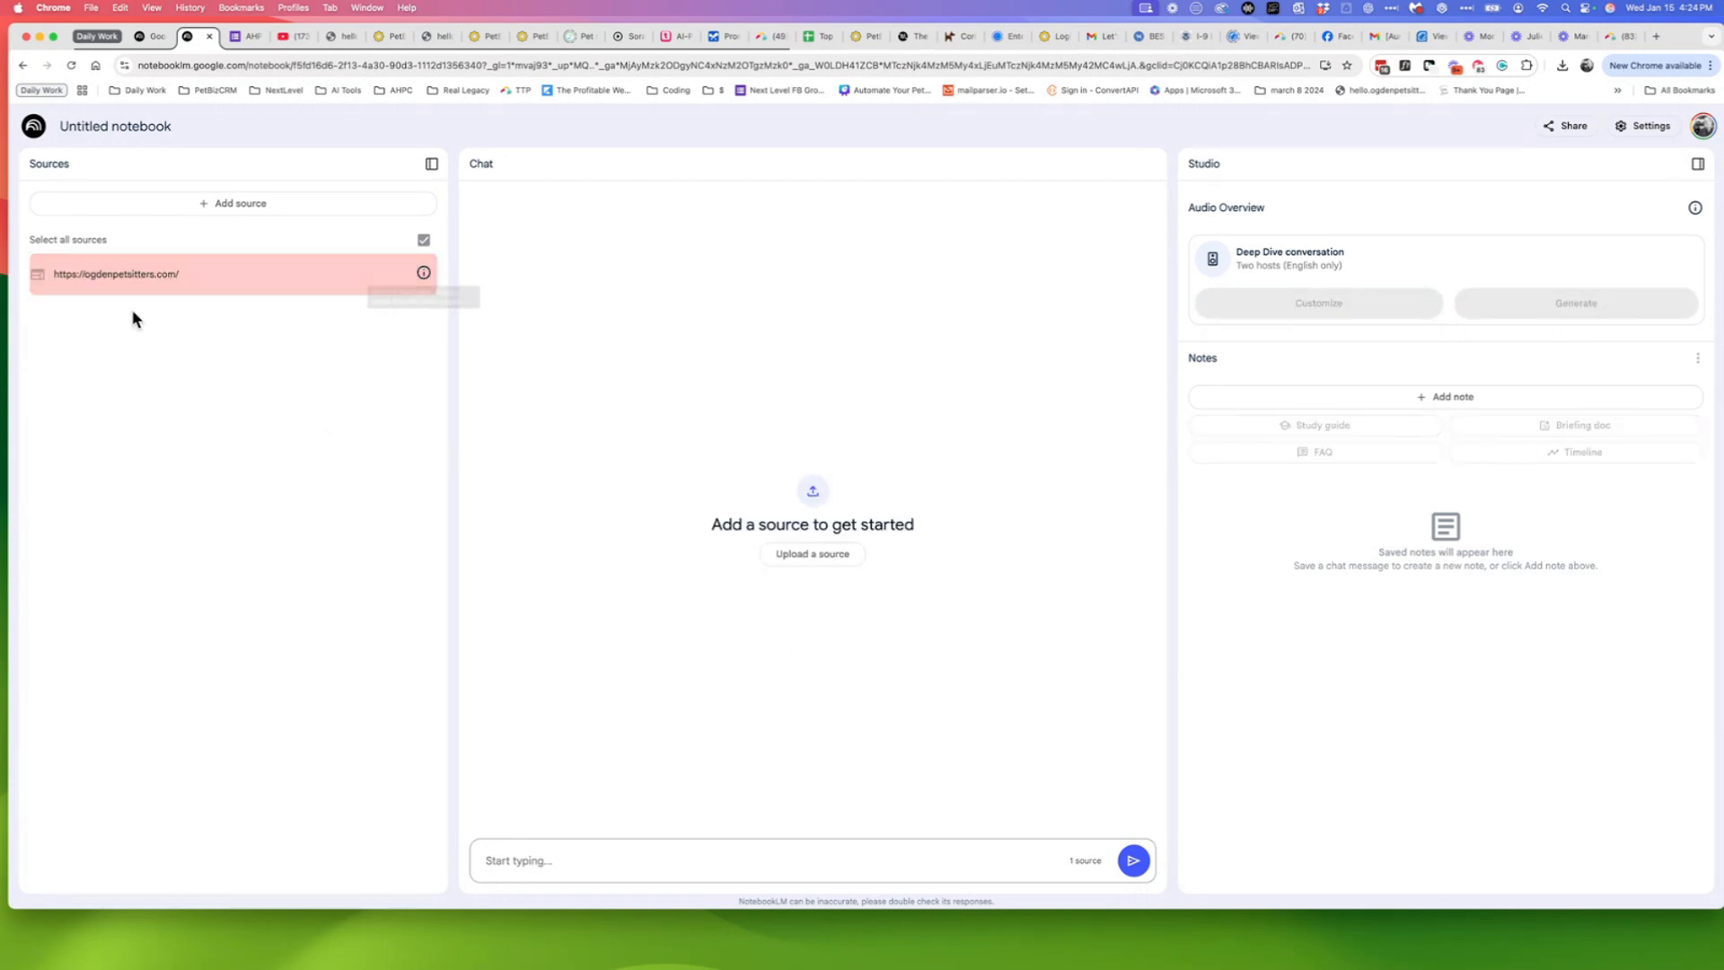
mouse_move(420, 280)
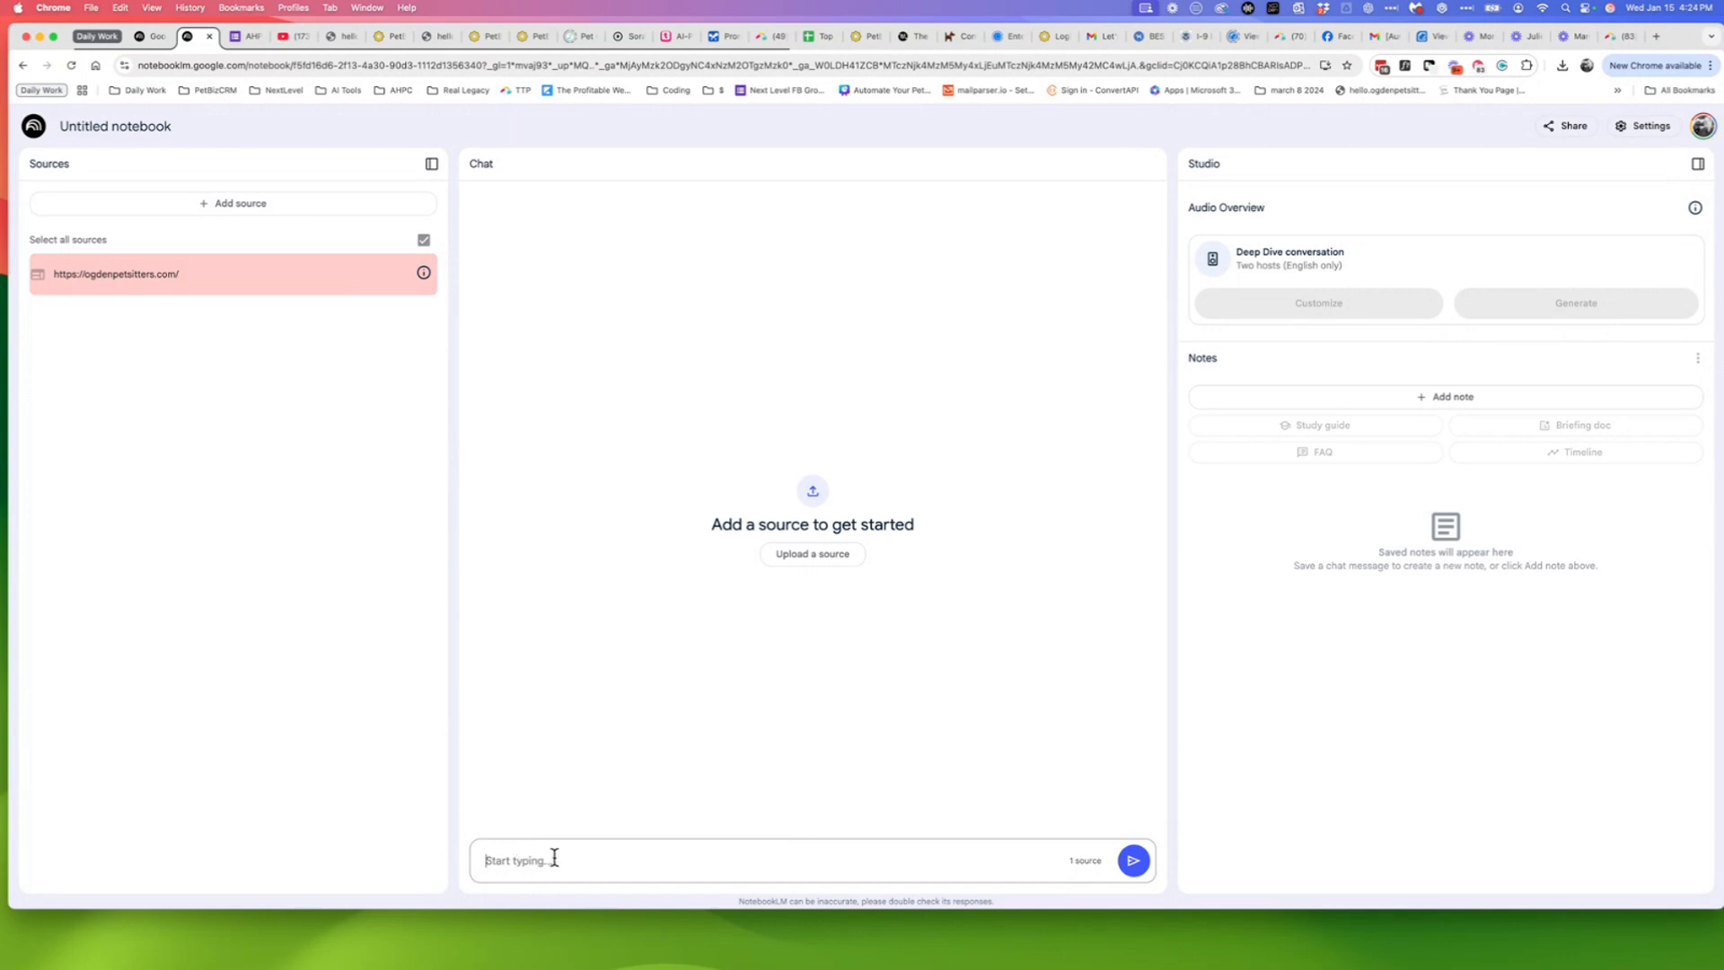
- Upload "1 AHPC Employee Handbook and Operations Manual.pdf" and "1 EMPLOYEE SOPS - AHPC.pdf" as notebook sources
left_click(809, 555)
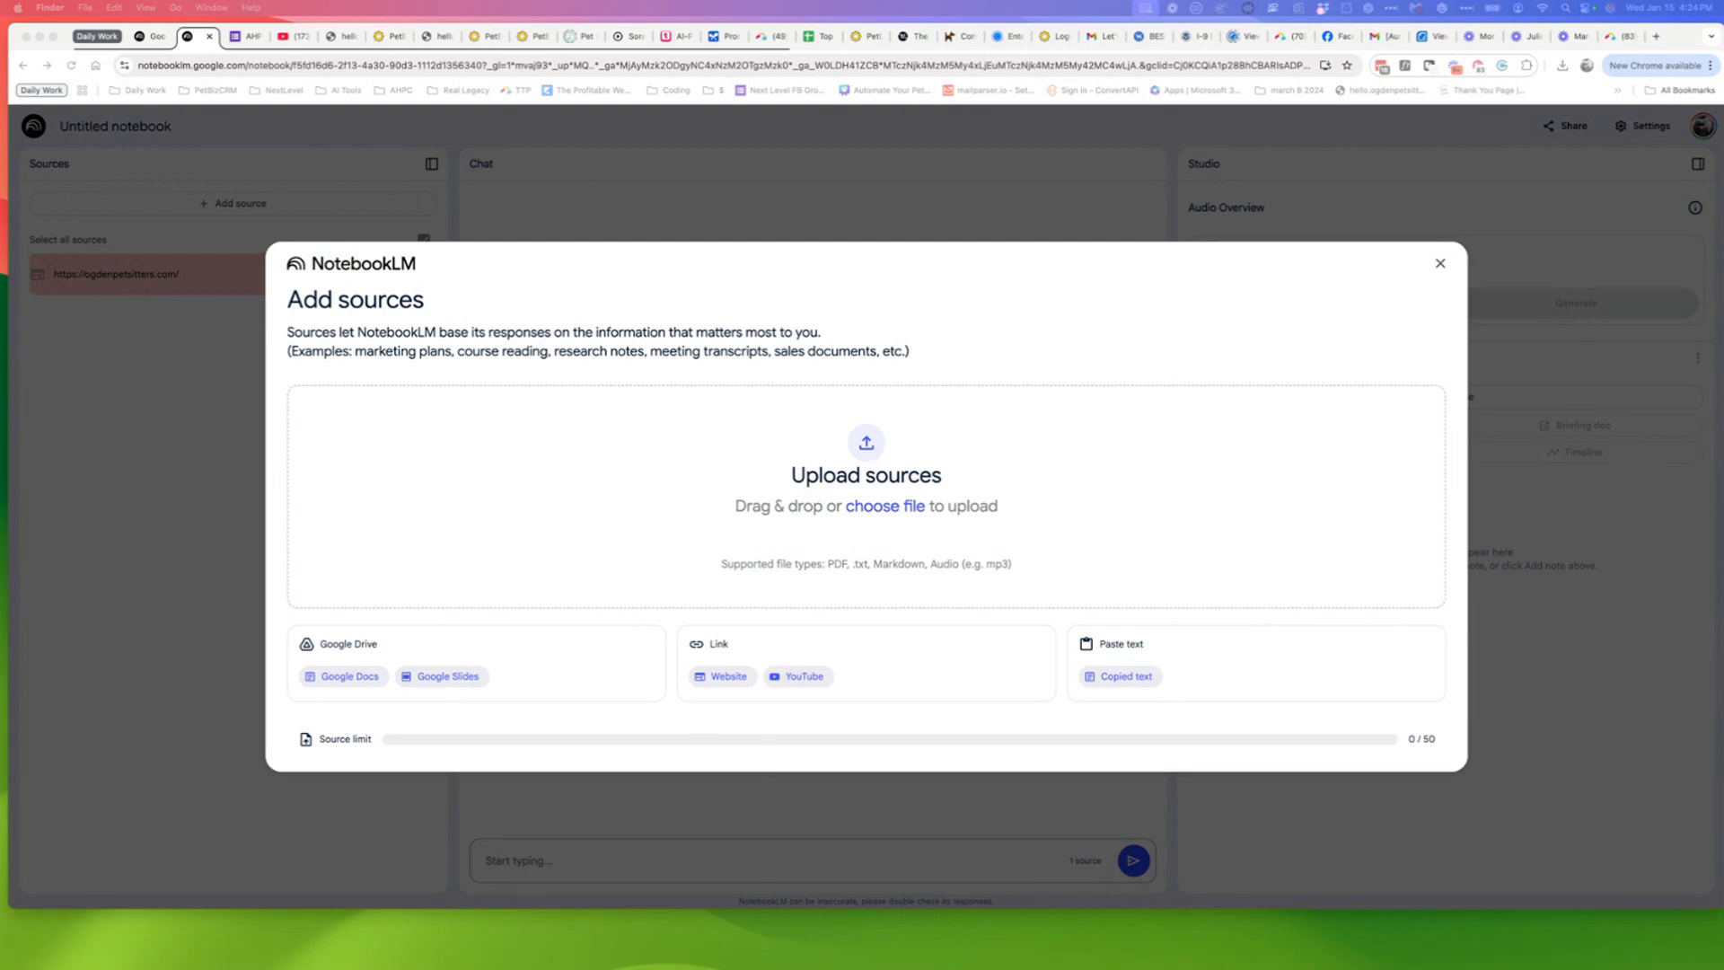
left_click_drag(881, 965, 901, 490)
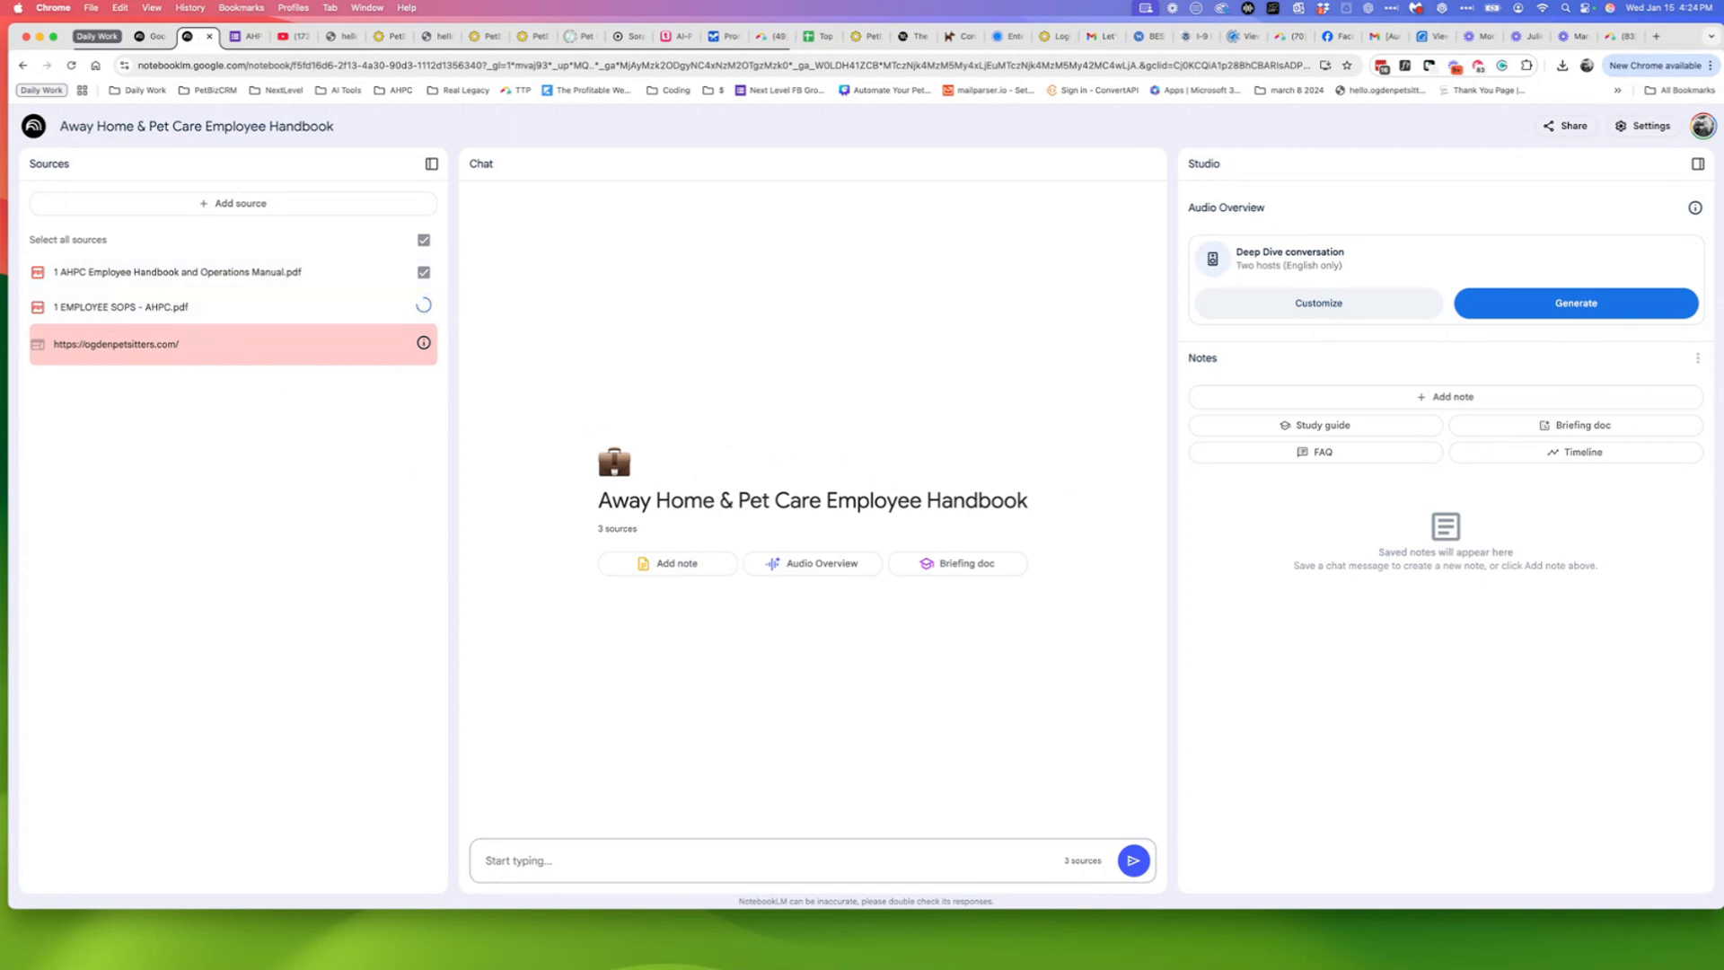
- Ask the chat to create 3 multiple-choice quizzes of 10 questions each from the uploaded source for a new employee training program
left_click(538, 872)
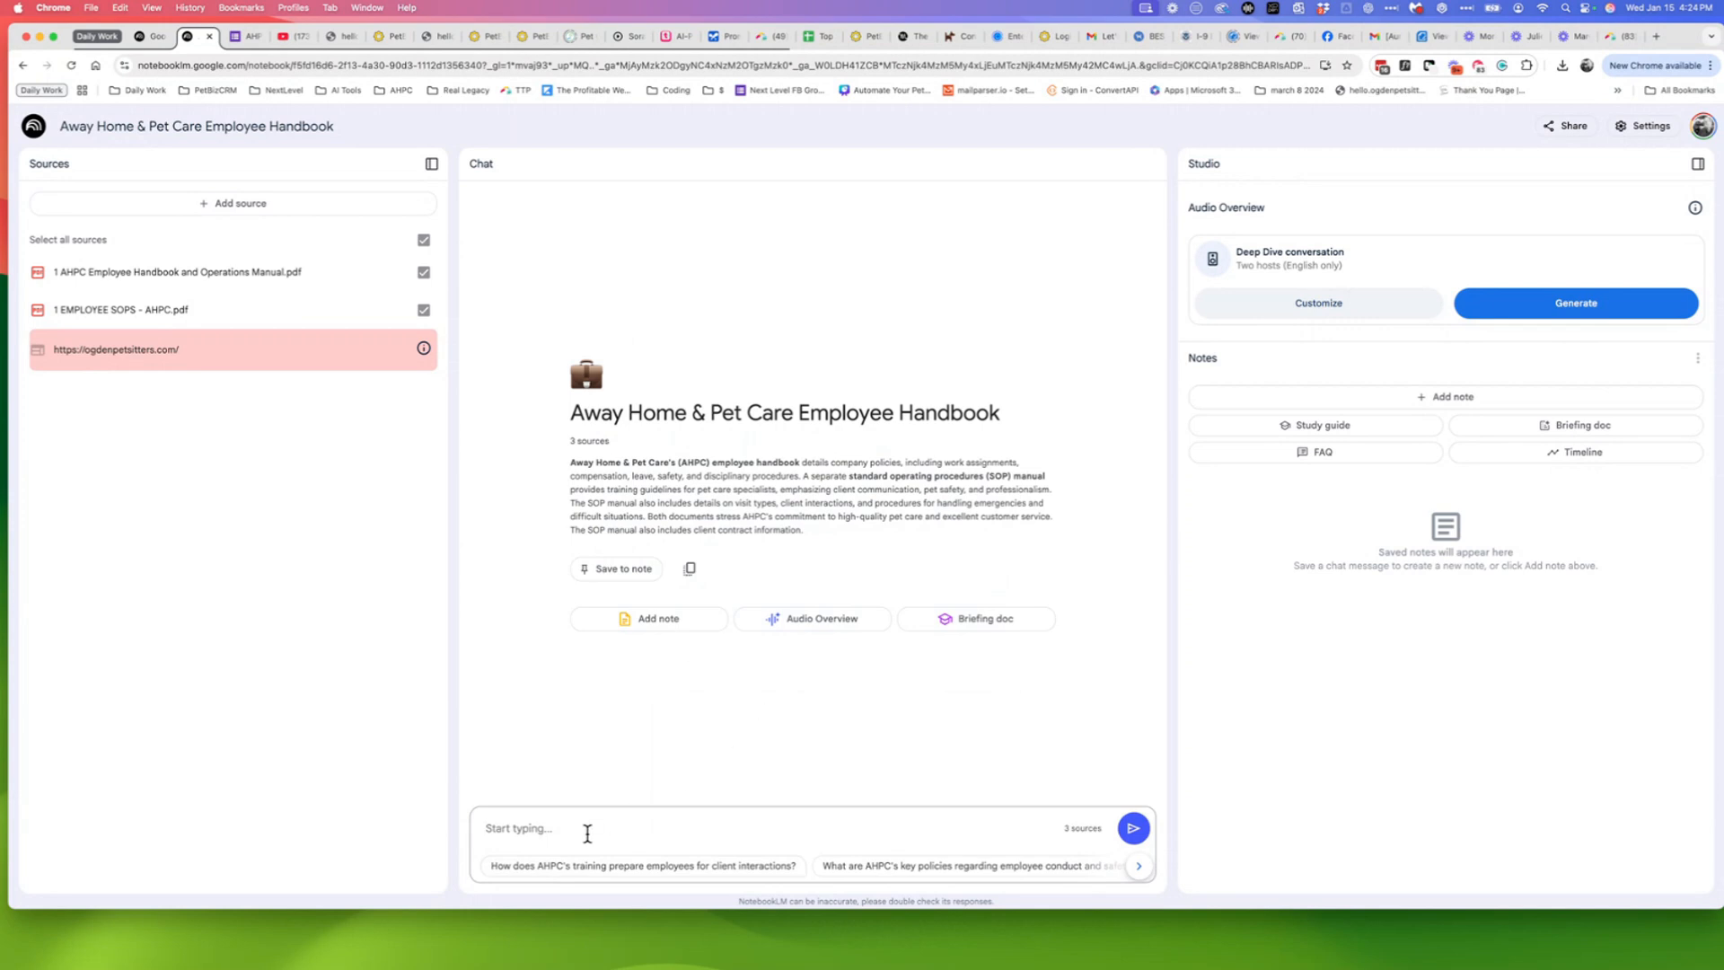
type("I am creating a training program for")
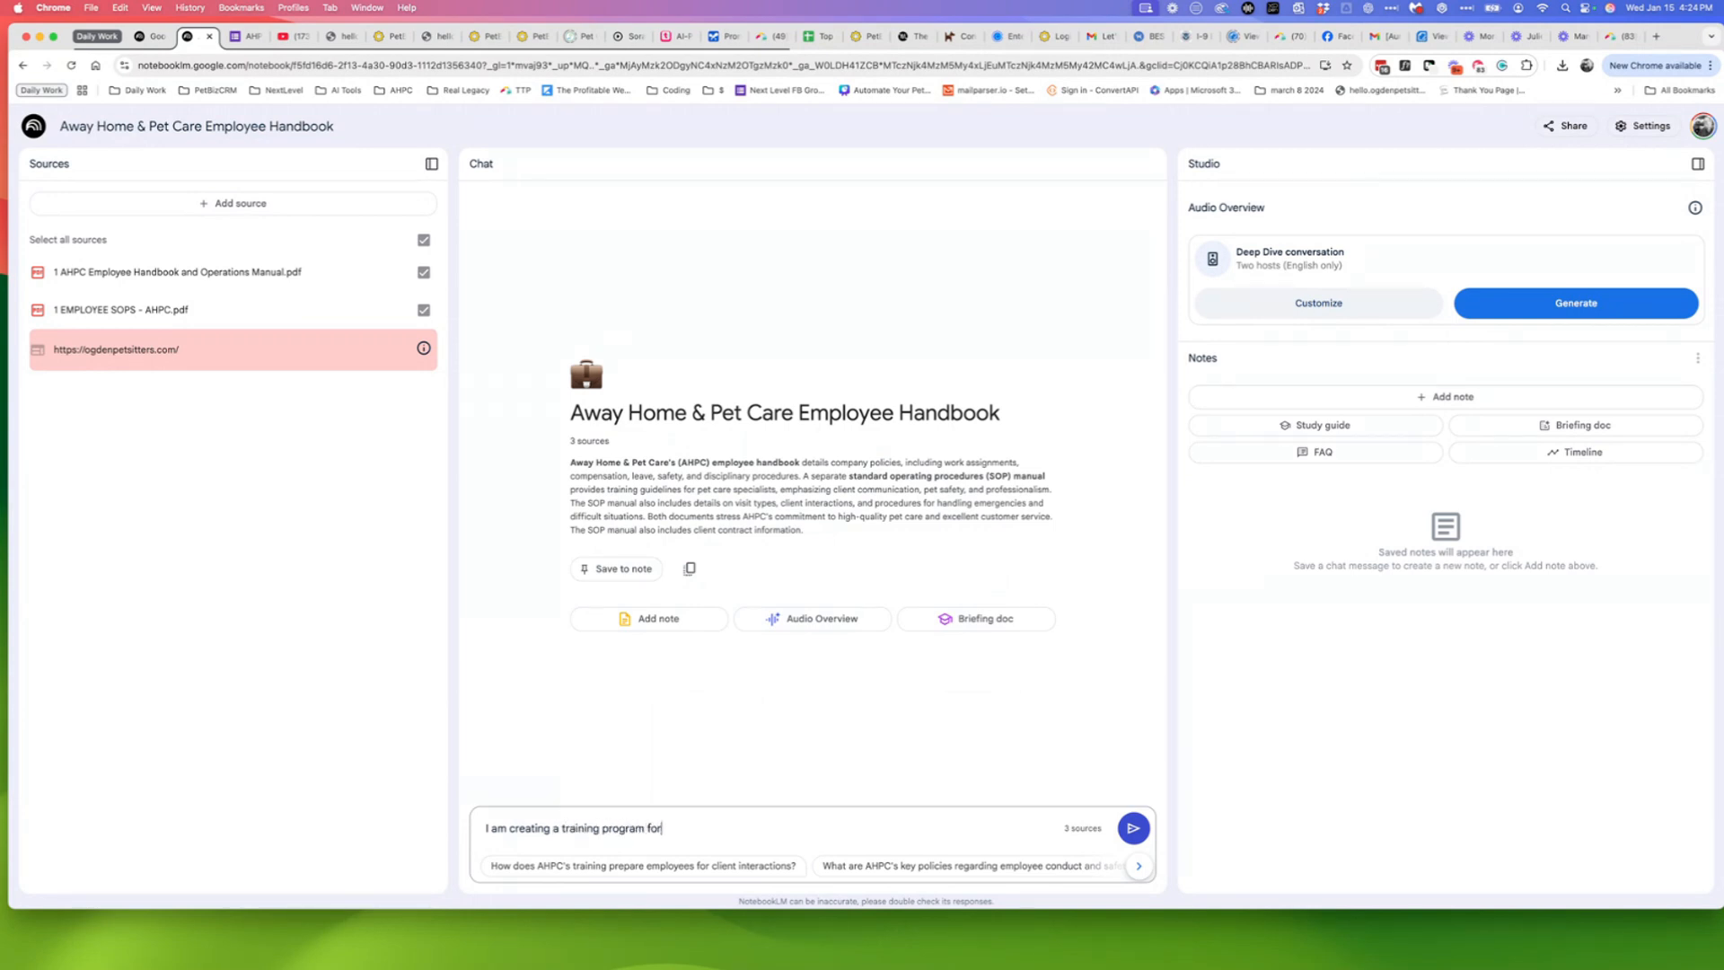
type(" new employees. Please create 3 quizzes from the upl")
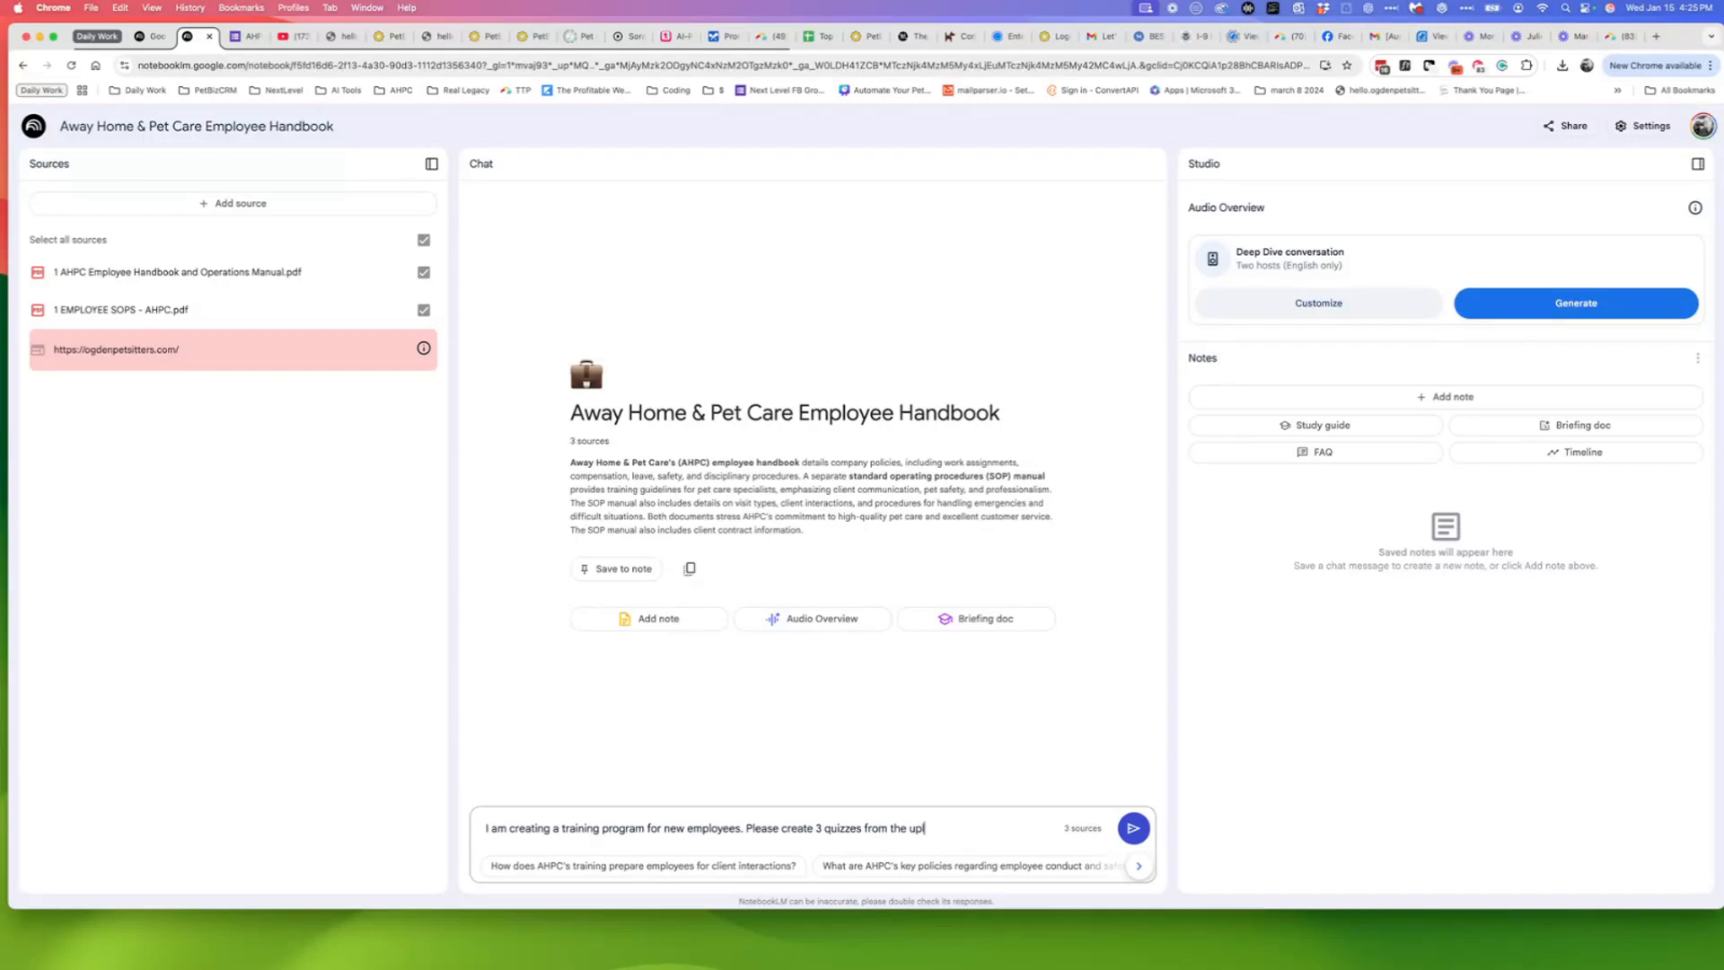
type("oaded source. Each quiz should be 10 queston")
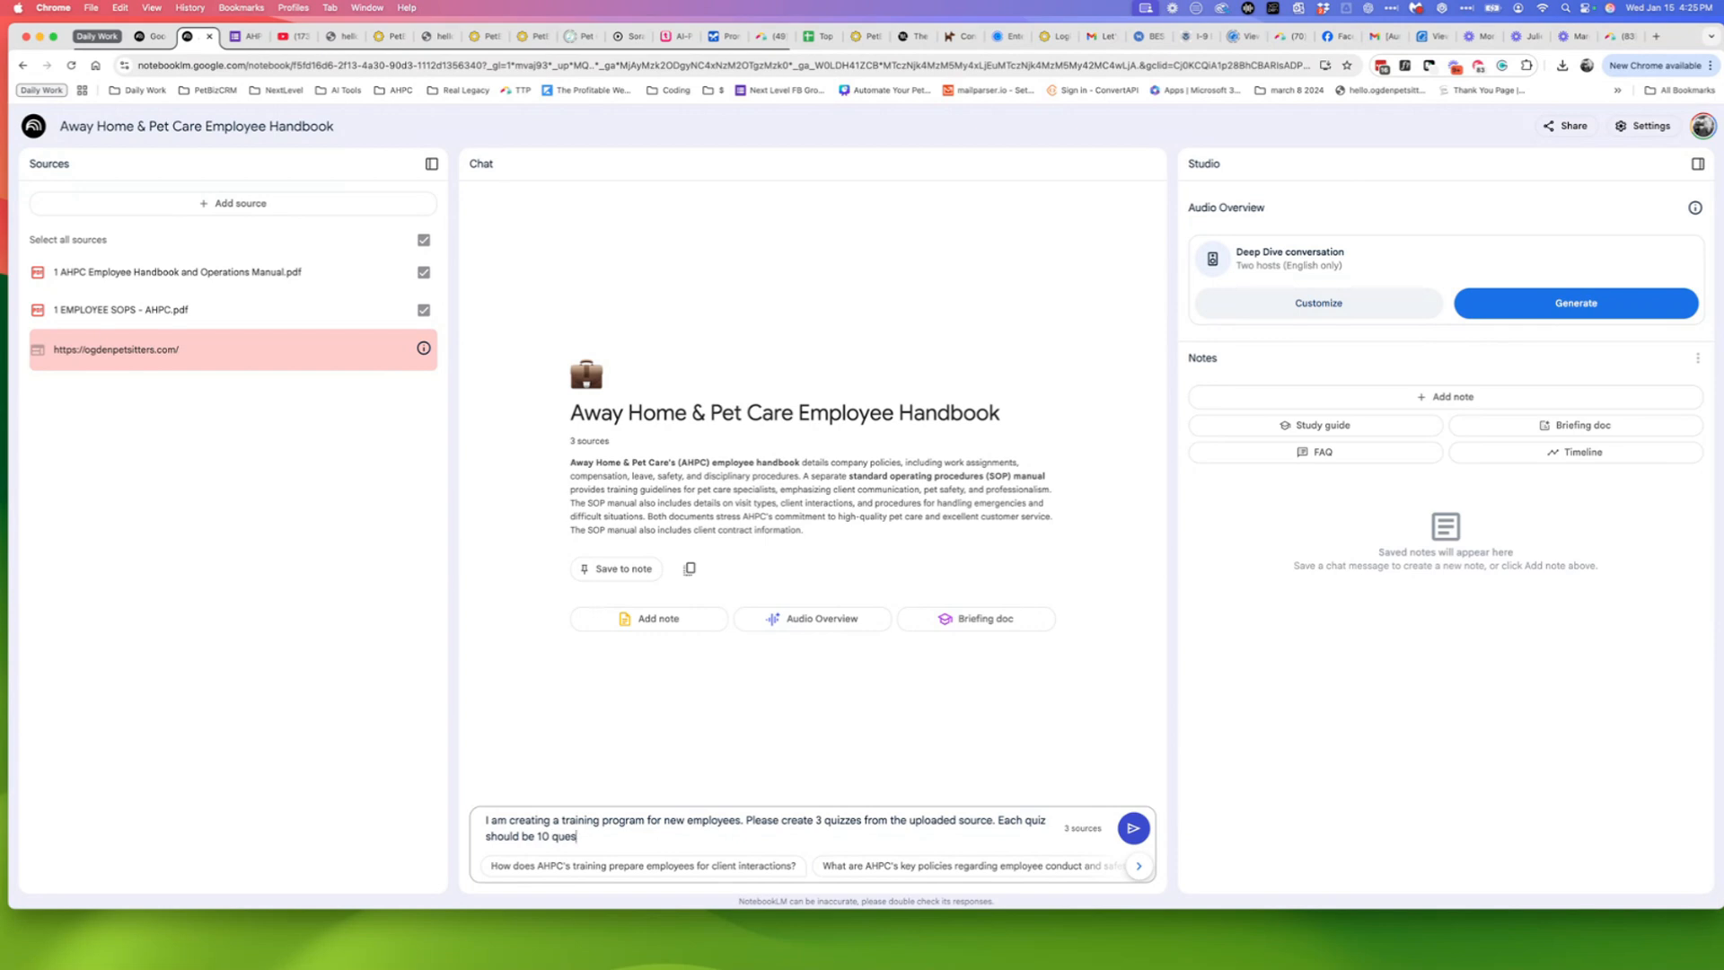
key("BackSpace")
key("BackSpace")
type("ions, and should be multiple choice")
type(".")
key("Return")
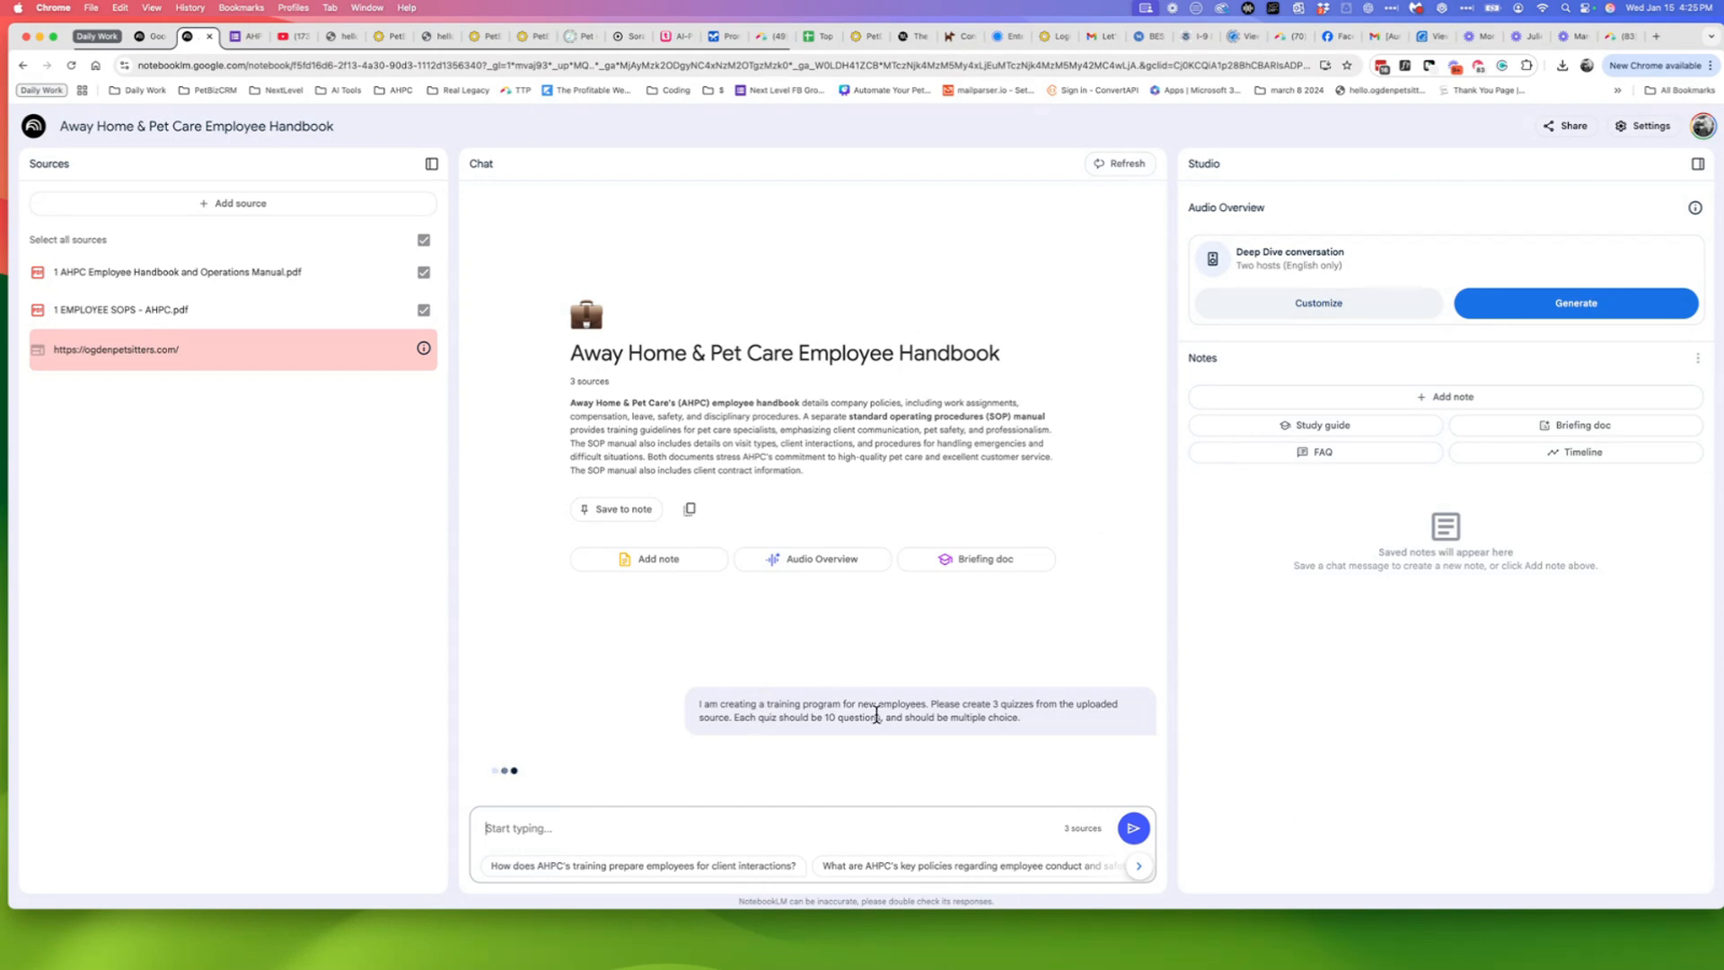
- Look through the existing "AHPC - SOPs Quiz 1" form in Google Forms, and return to the notebook
left_click(235, 38)
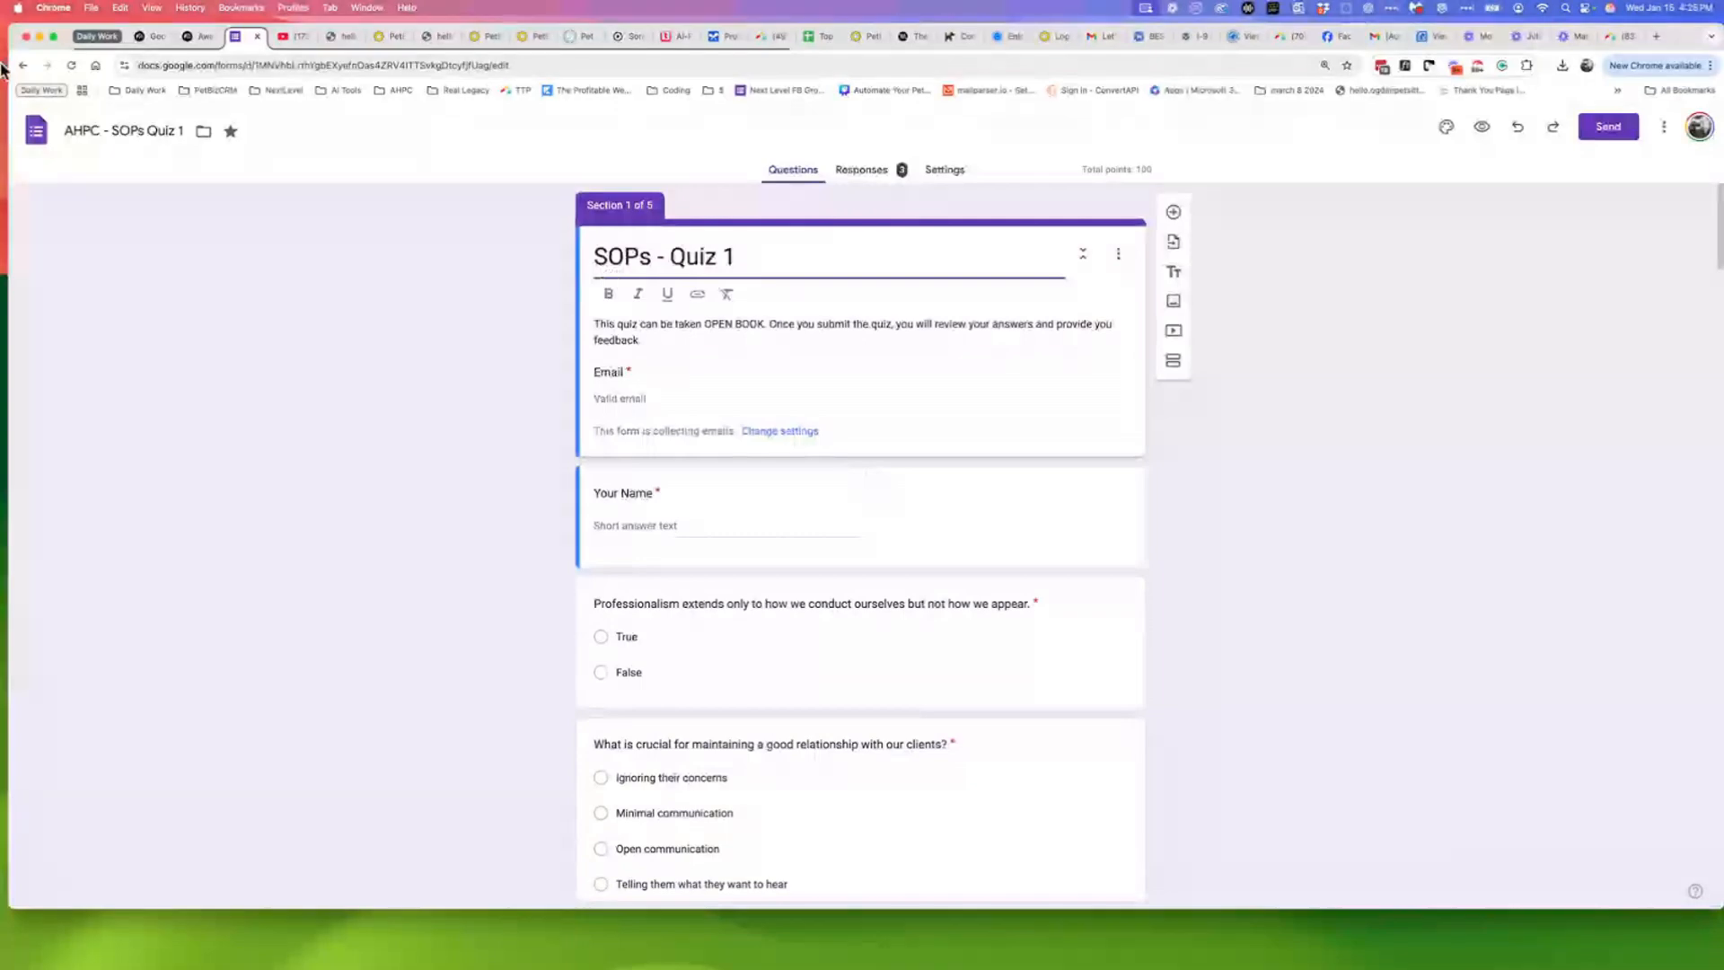
scroll(717, 645, "down", 20)
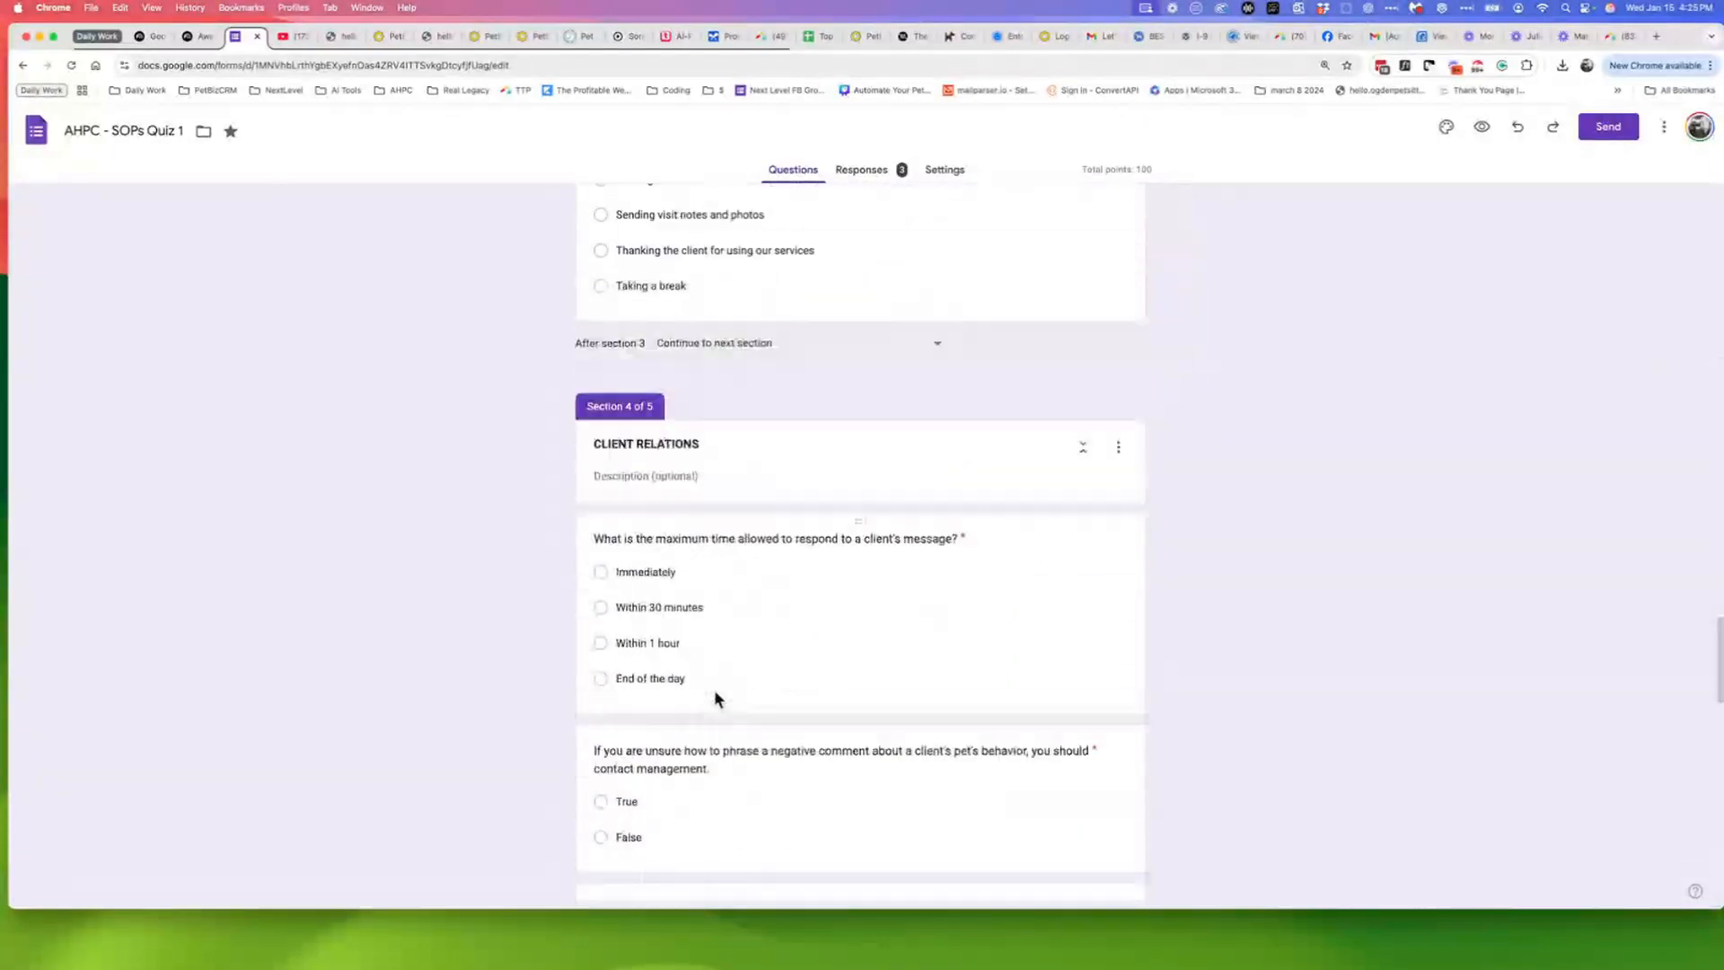
scroll(710, 716, "up", 20)
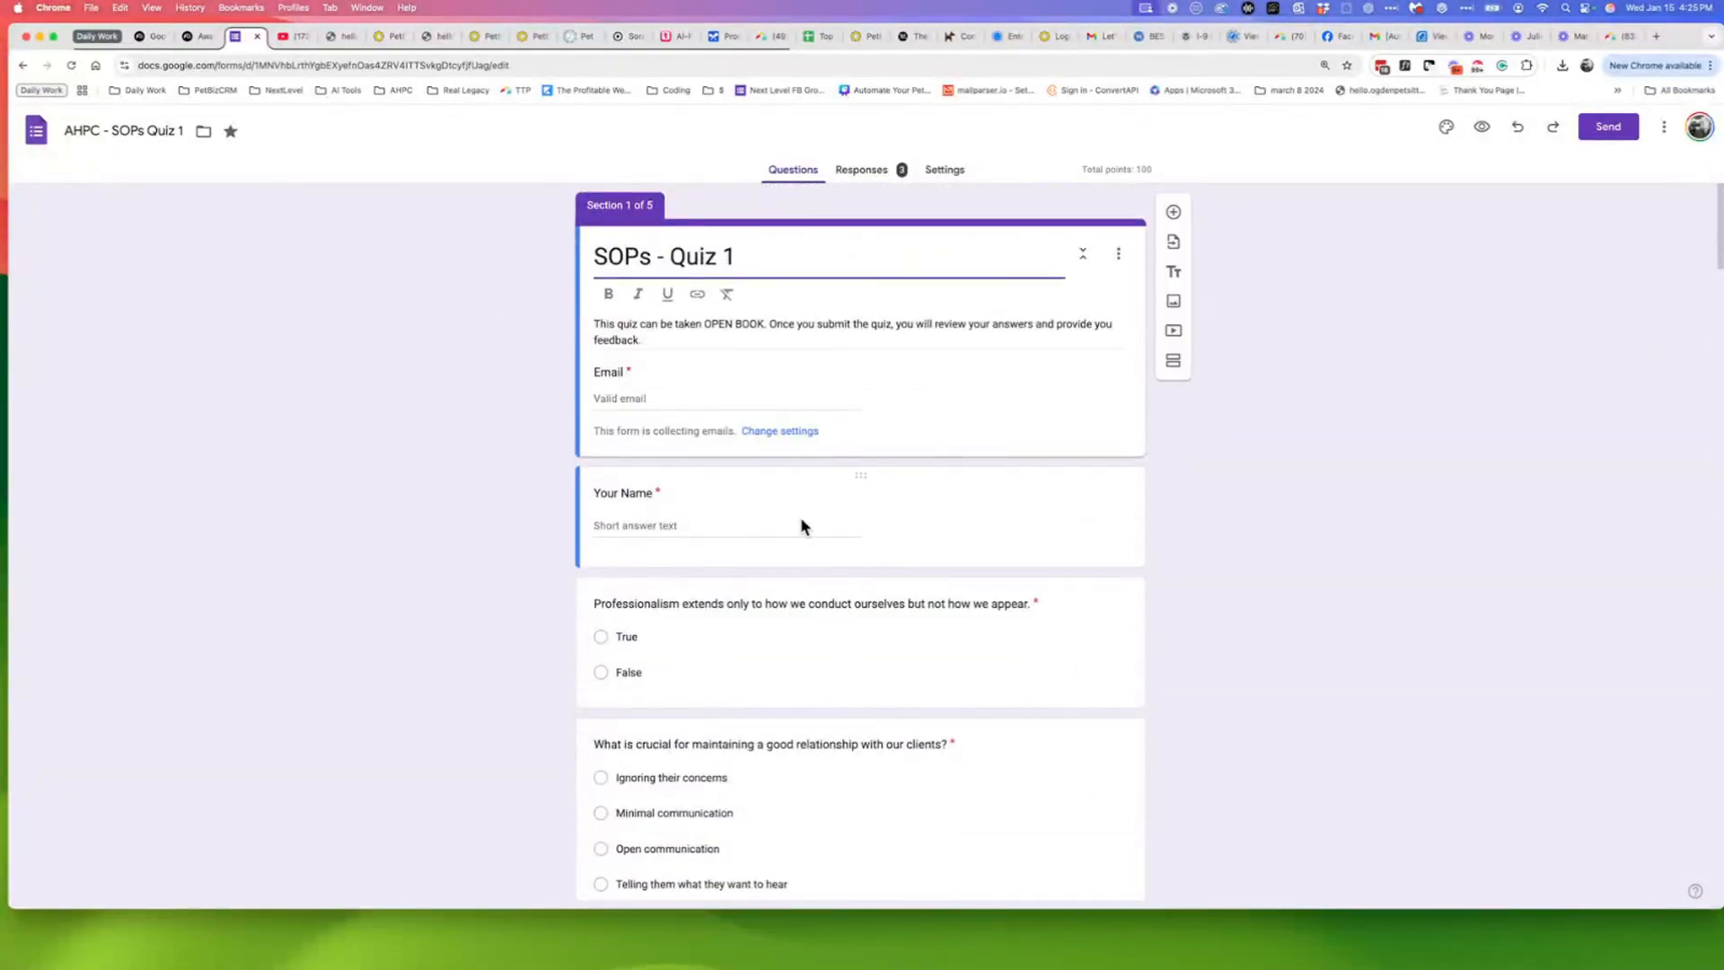
left_click(205, 38)
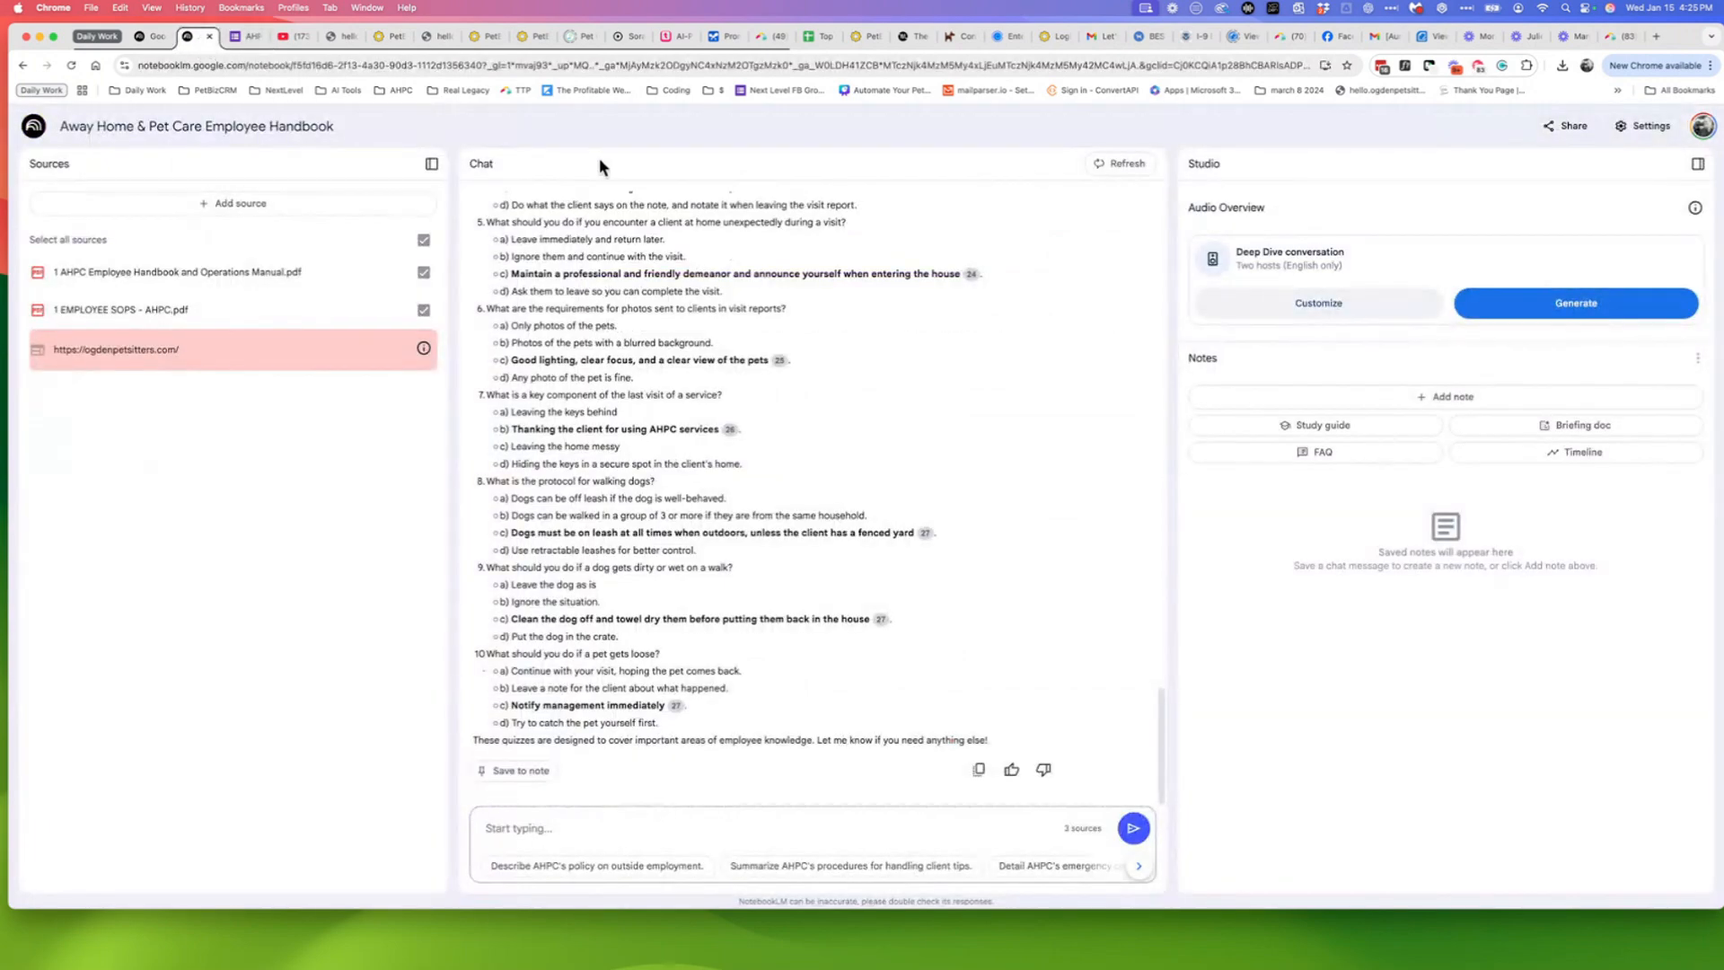
- Review the questions and marked answers of Quiz 1 on company policies and procedures in the chat response
scroll(772, 575, "up", 20)
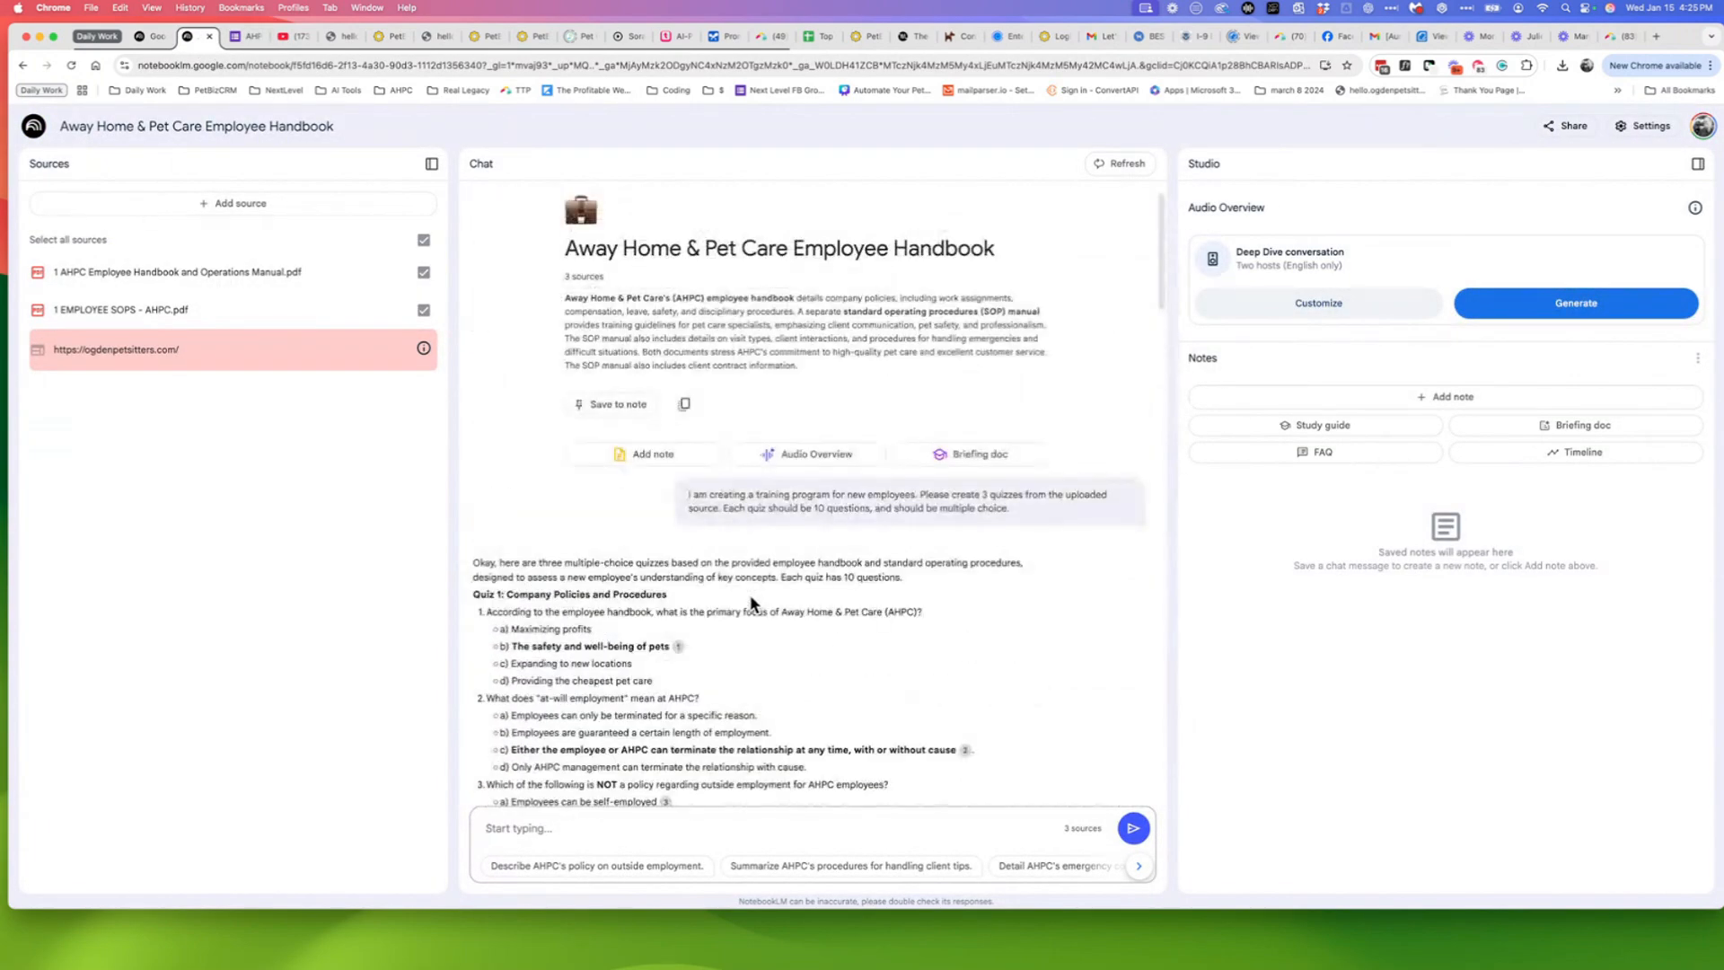
scroll(750, 594, "down", 5)
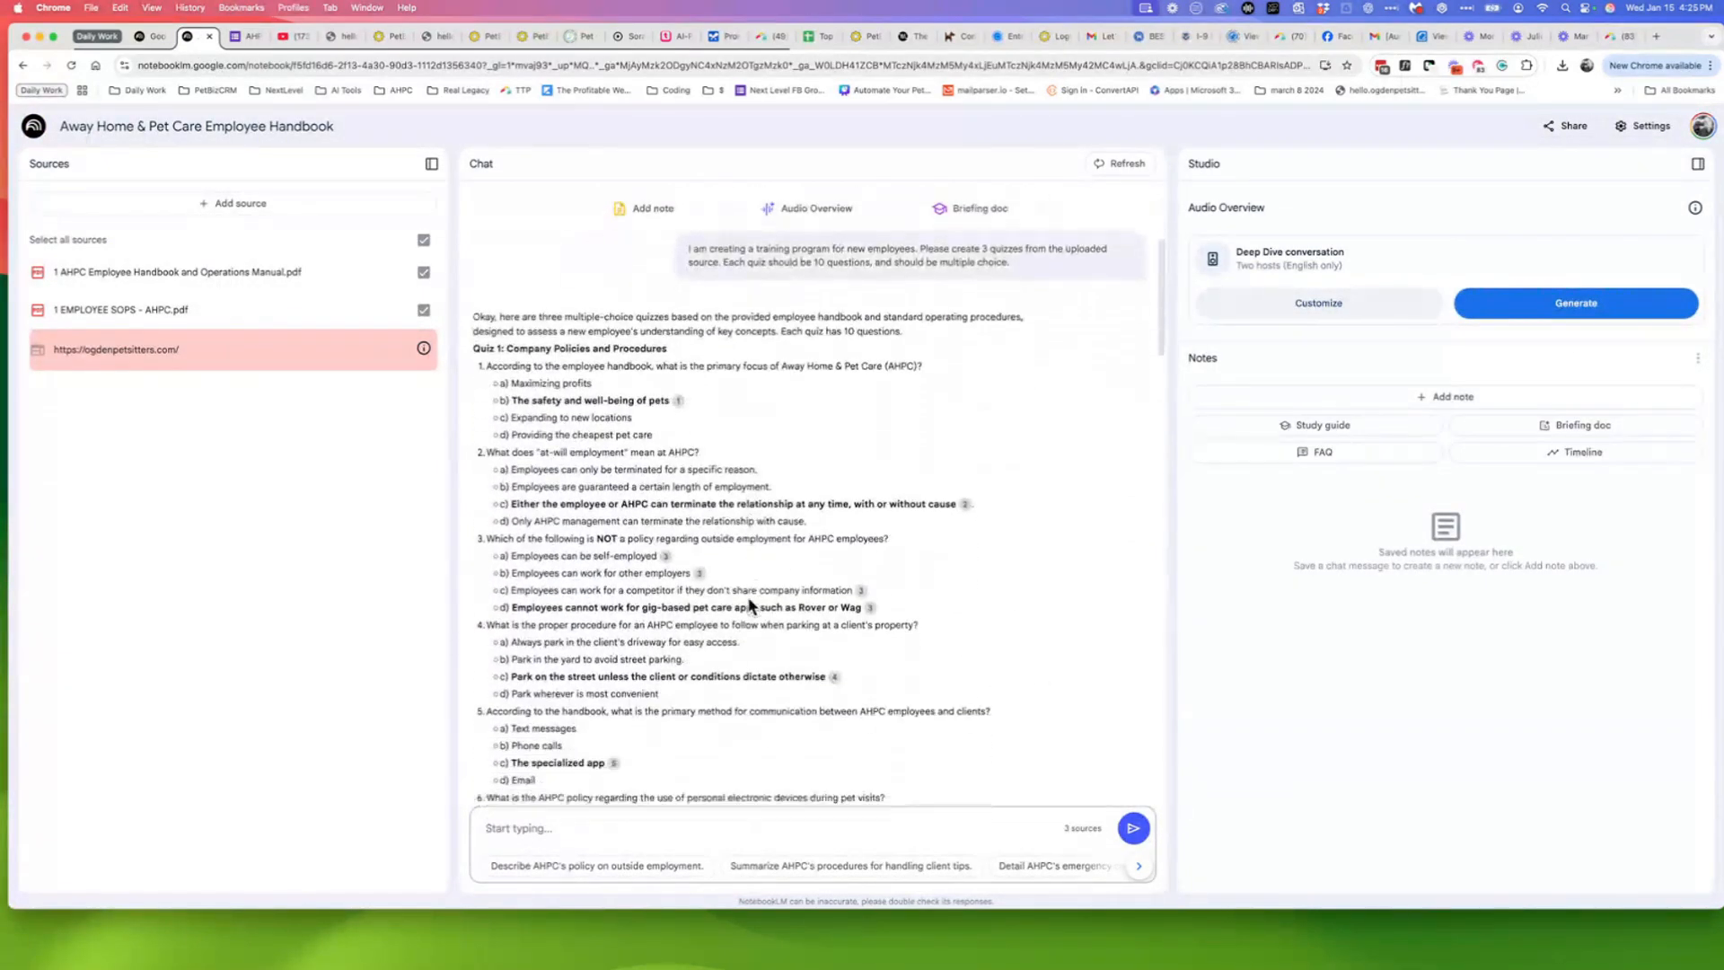
left_click_drag(477, 329, 666, 338)
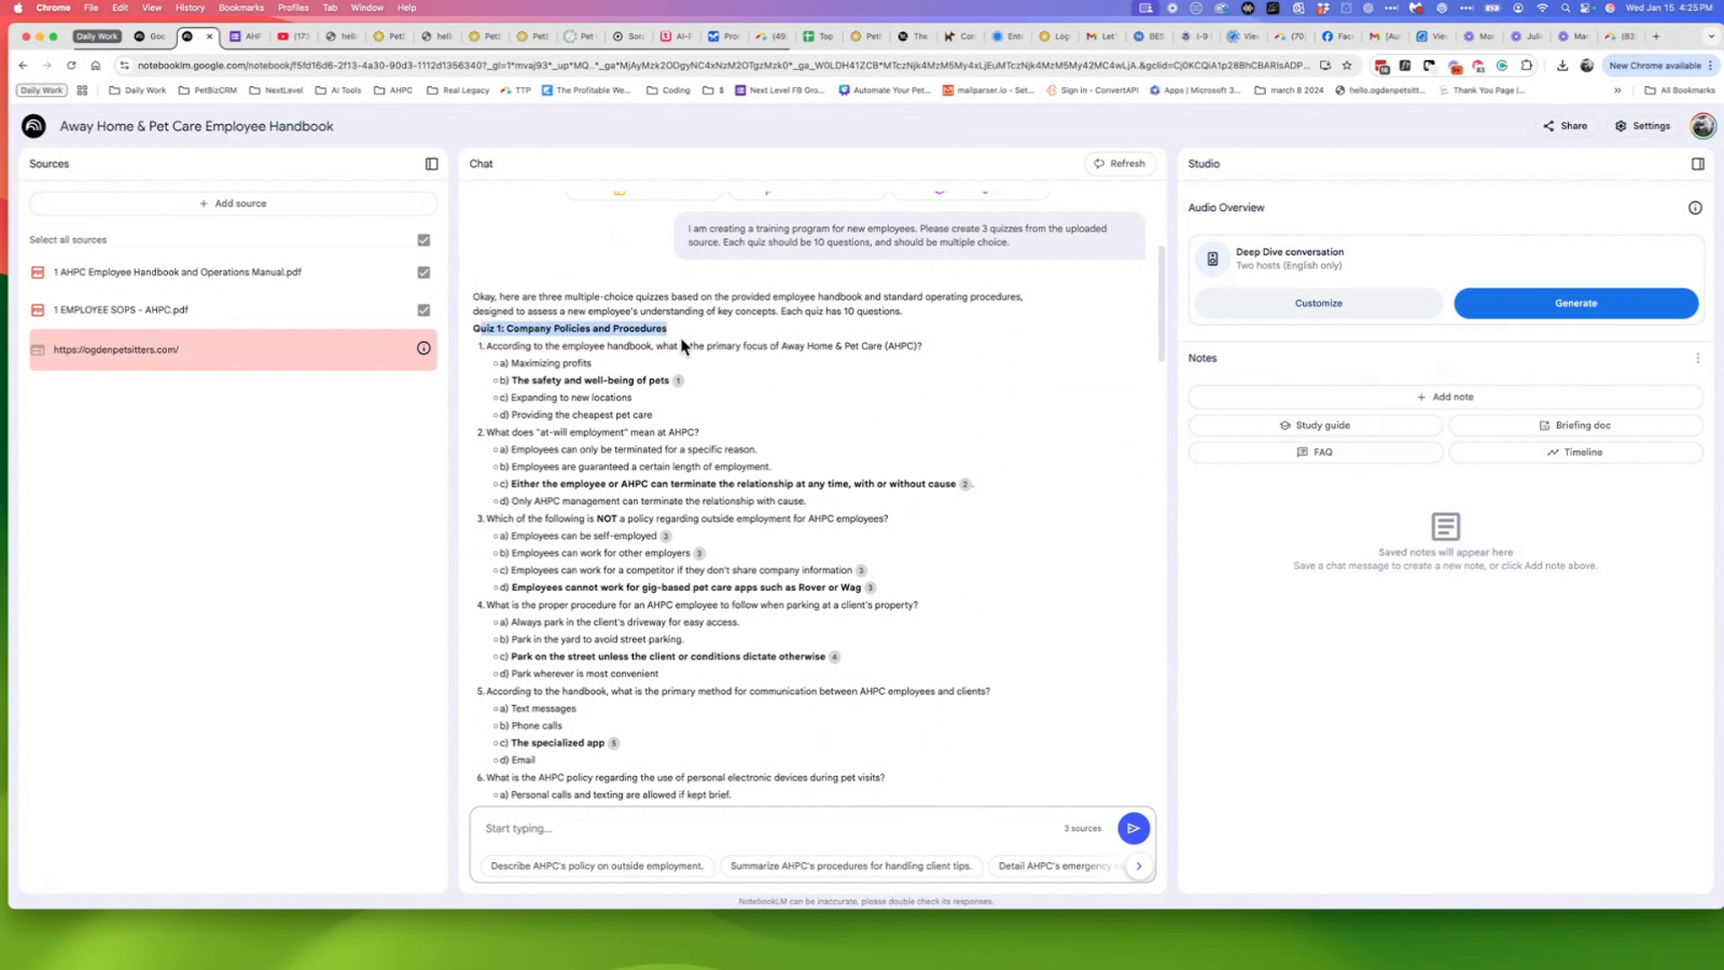
scroll(682, 398, "down", 1)
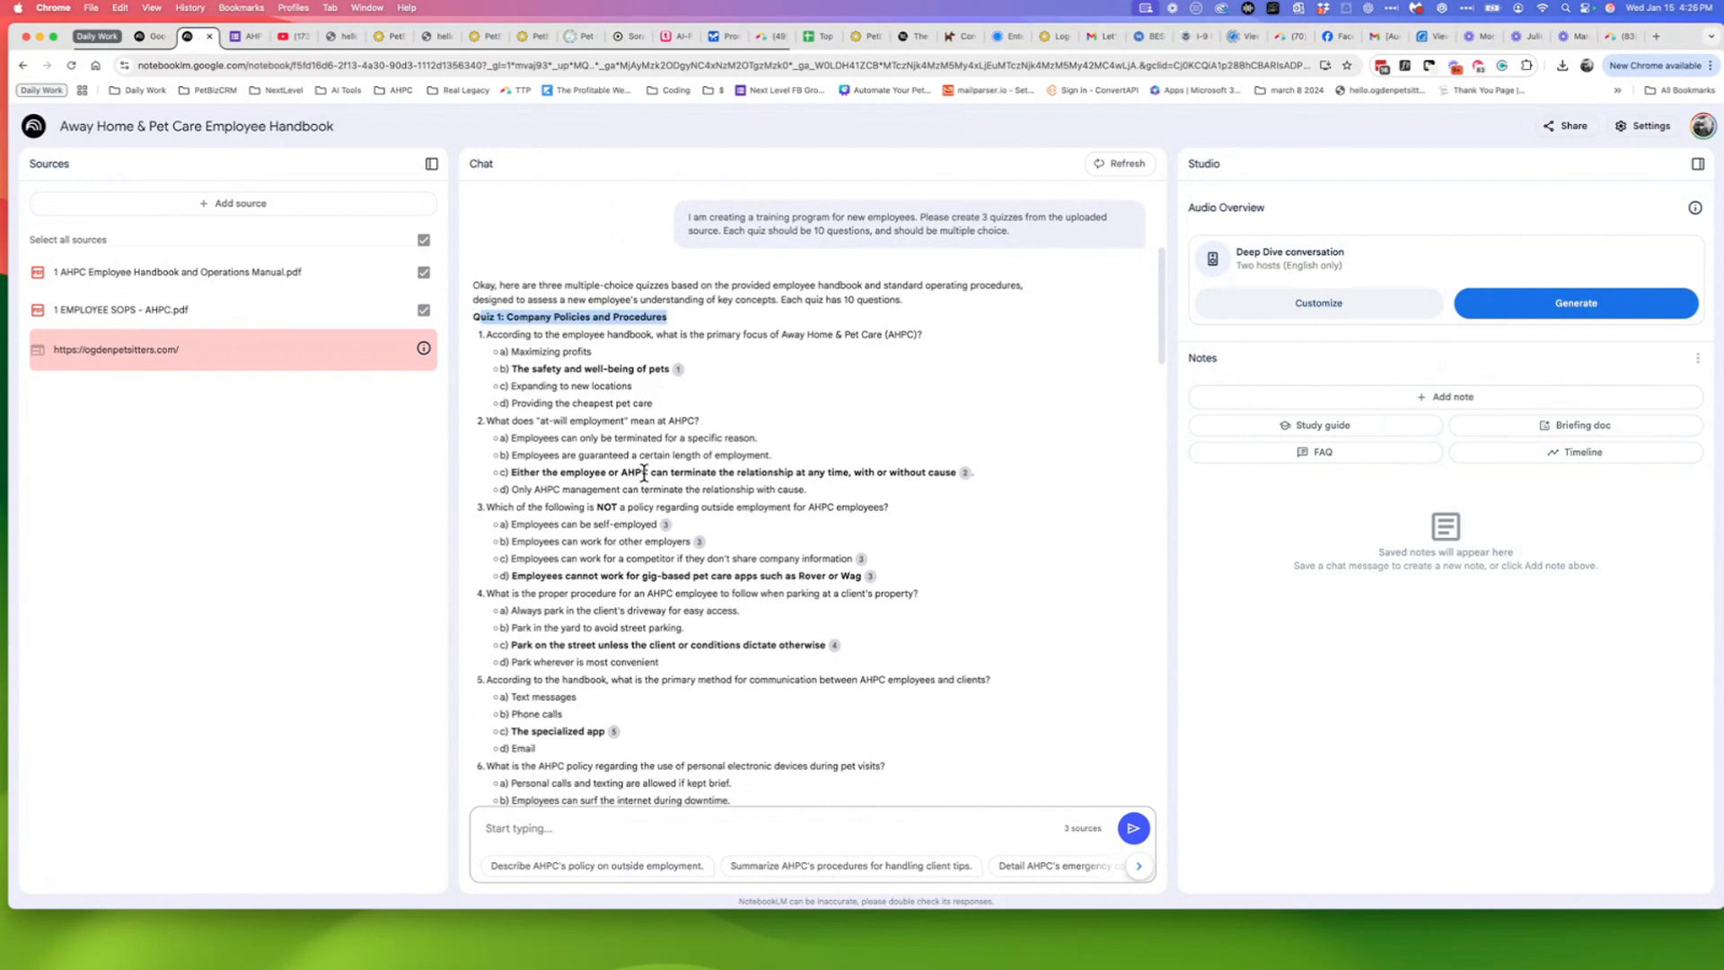
scroll(675, 597, "down", 10)
scroll(676, 597, "down", 6)
scroll(673, 579, "up", 7)
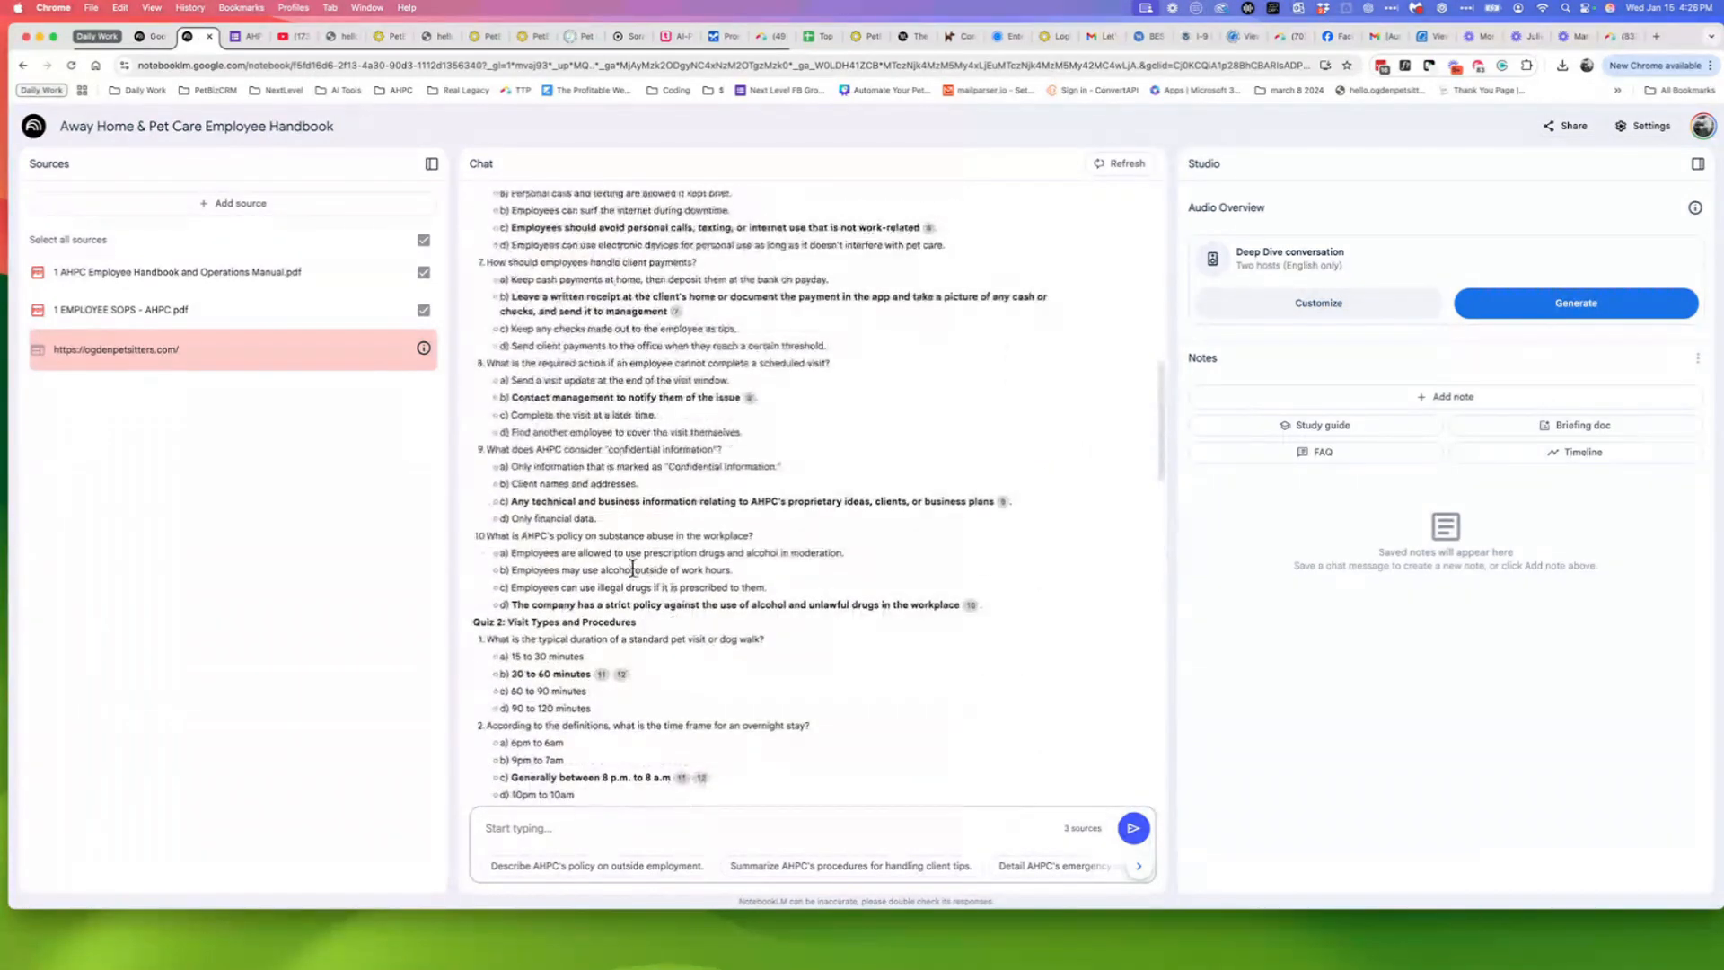
- Review Quiz 2 on visit types and procedures and Quiz 3 on client relations and pet care
left_click_drag(641, 627, 509, 624)
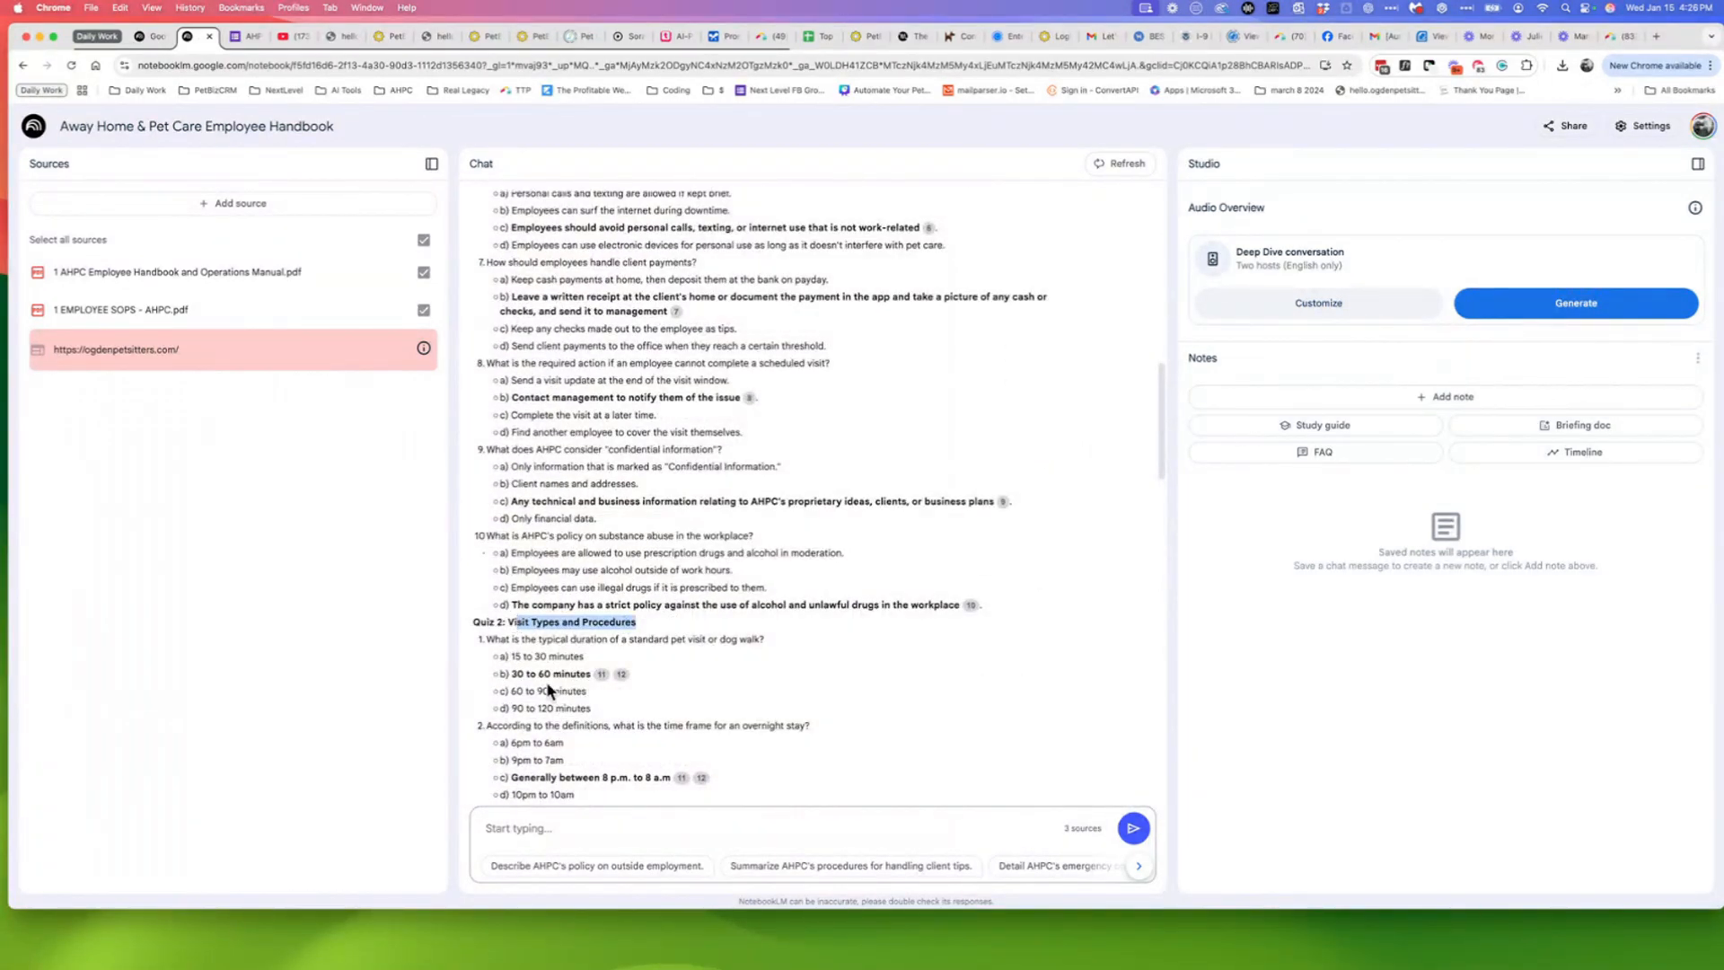
scroll(546, 680, "down", 5)
scroll(546, 681, "down", 3)
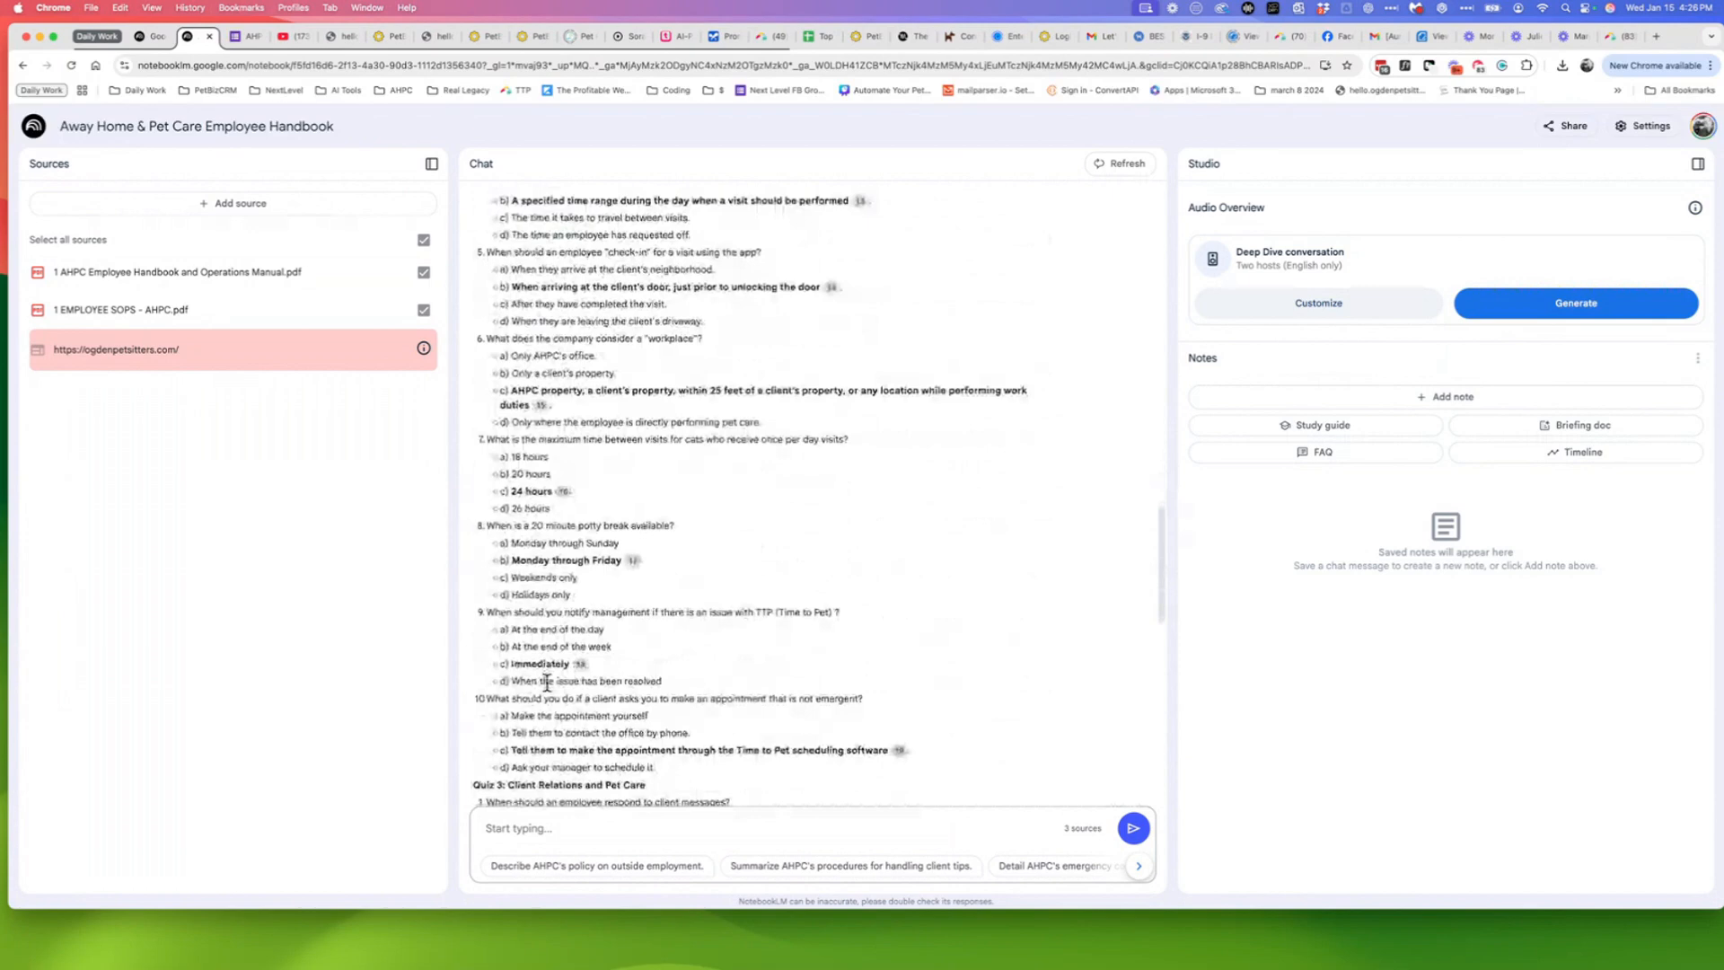
scroll(546, 681, "down", 1)
scroll(729, 717, "down", 3)
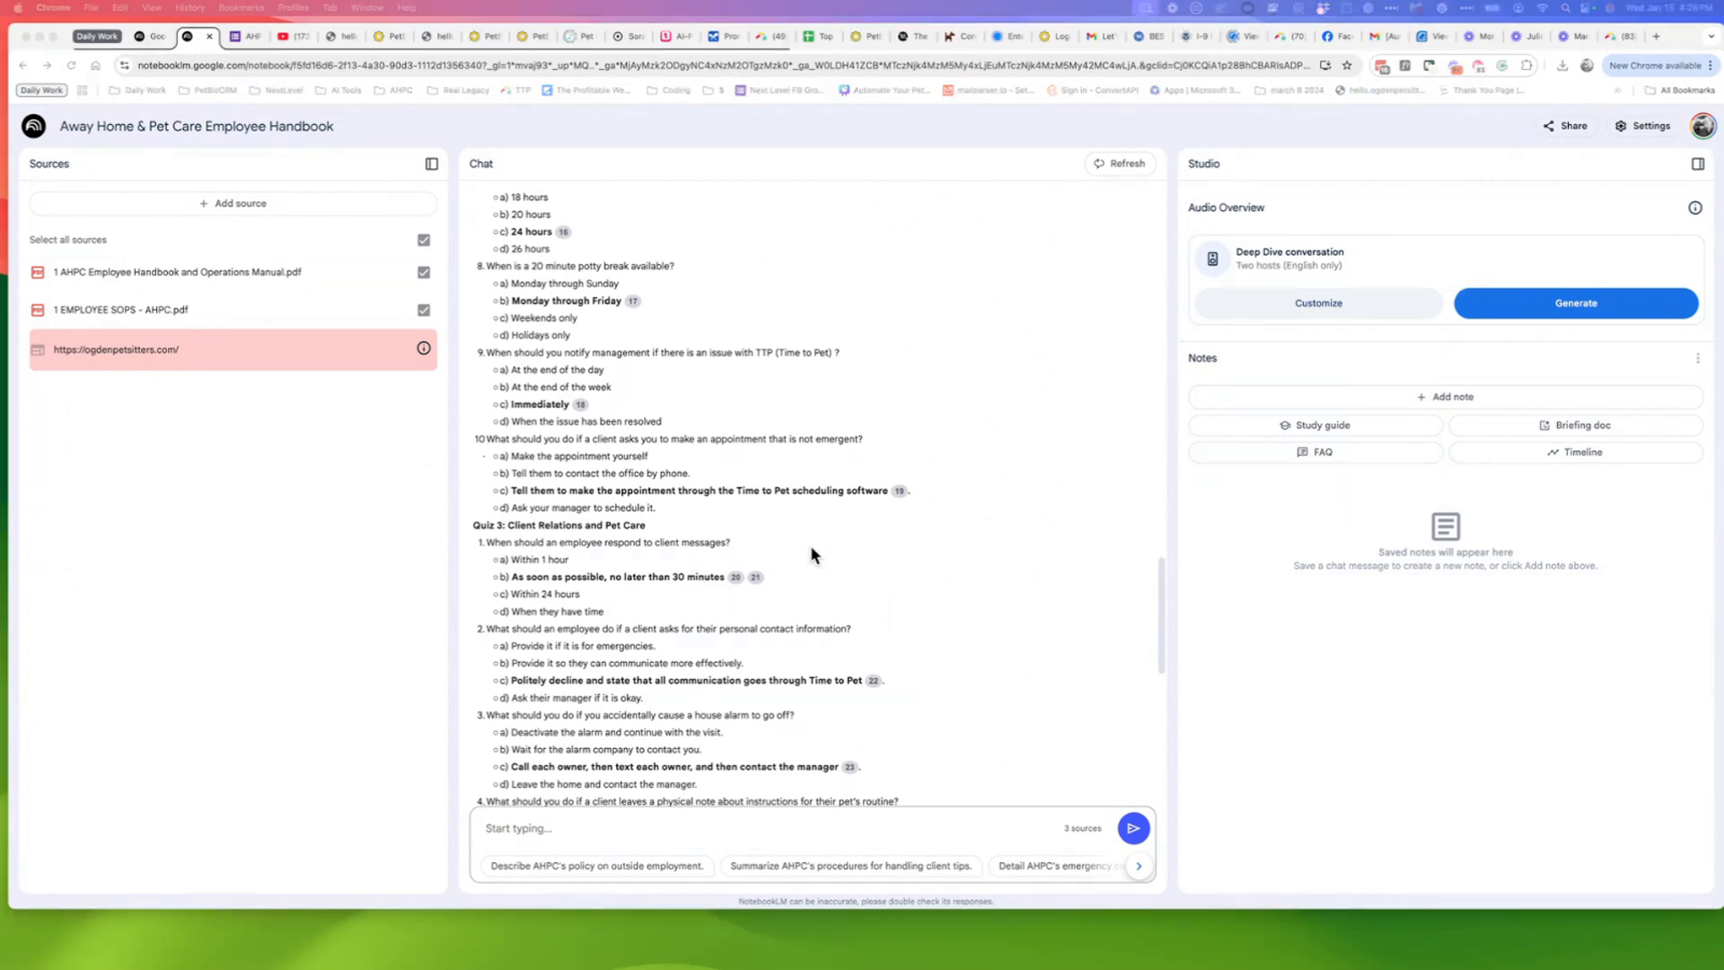
scroll(810, 554, "up", 1)
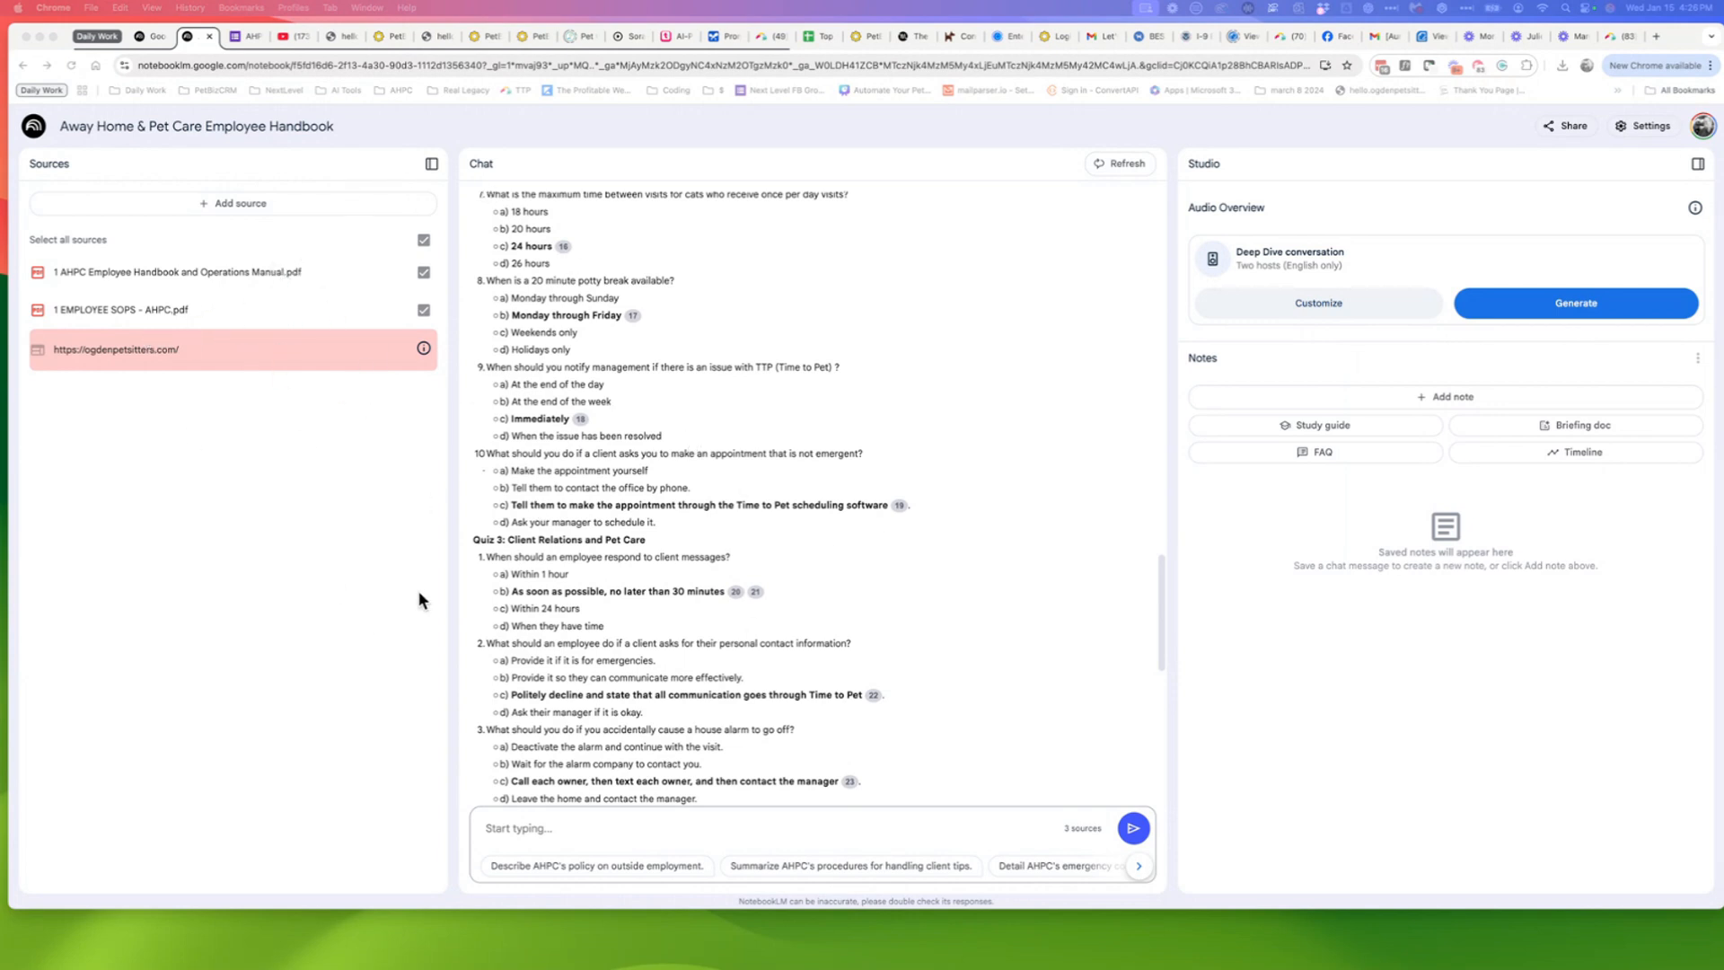
scroll(722, 646, "down", 6)
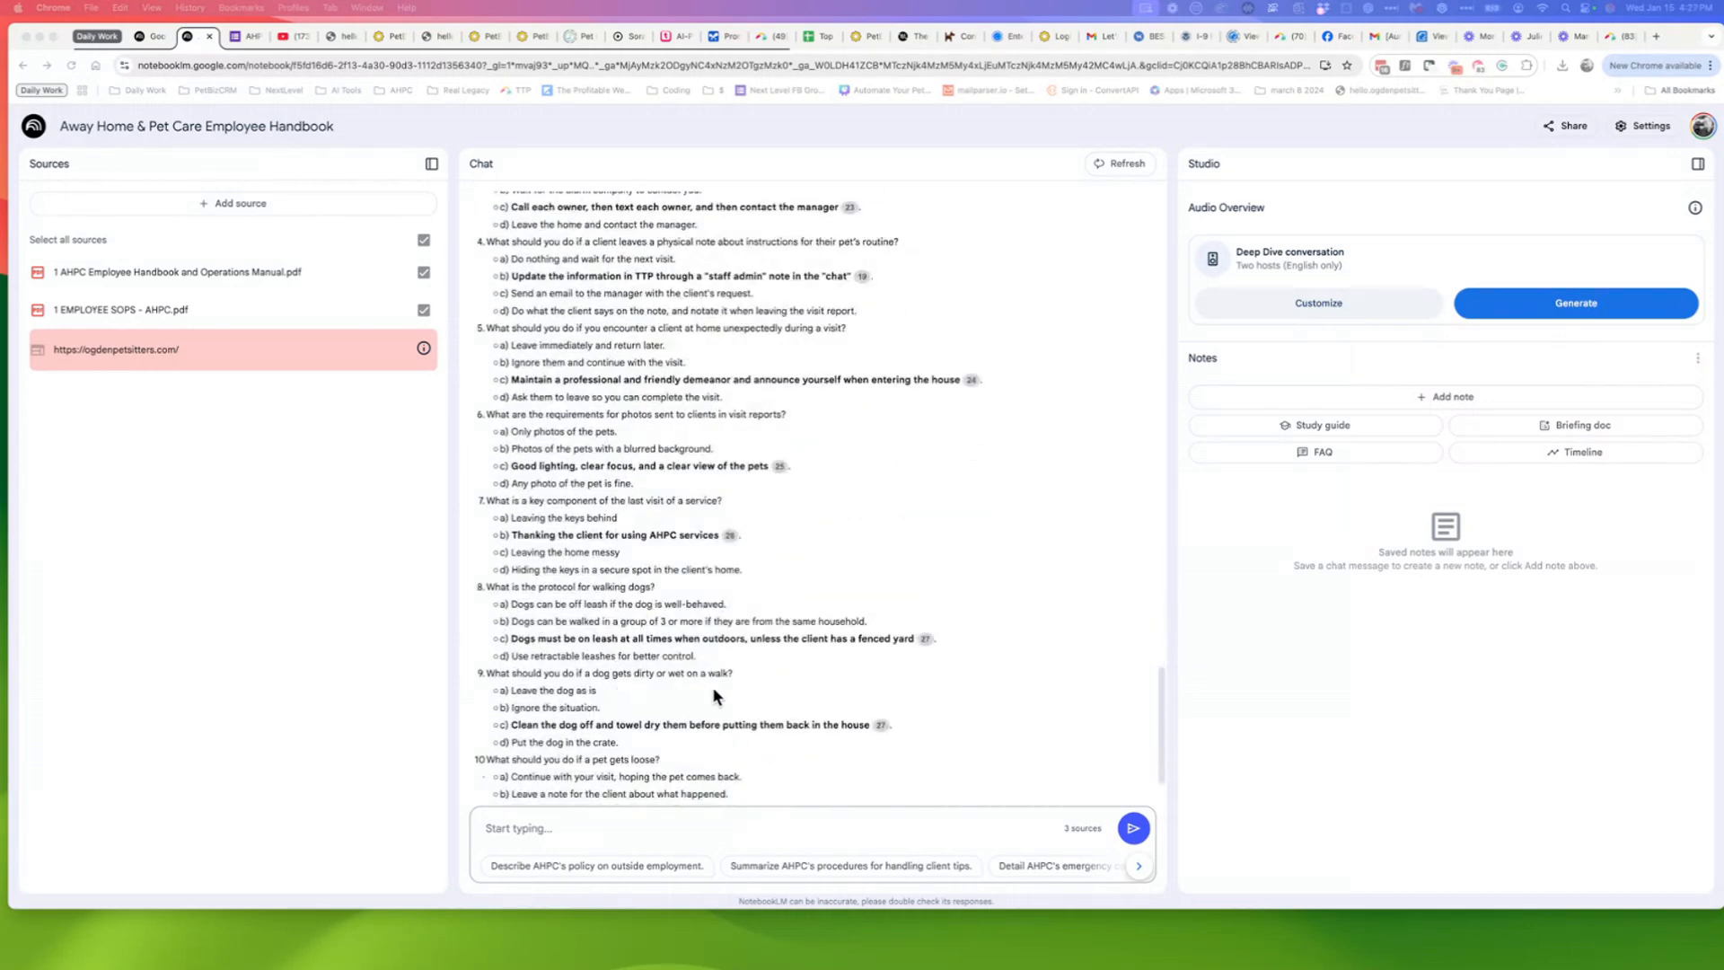
scroll(762, 696, "up", 10)
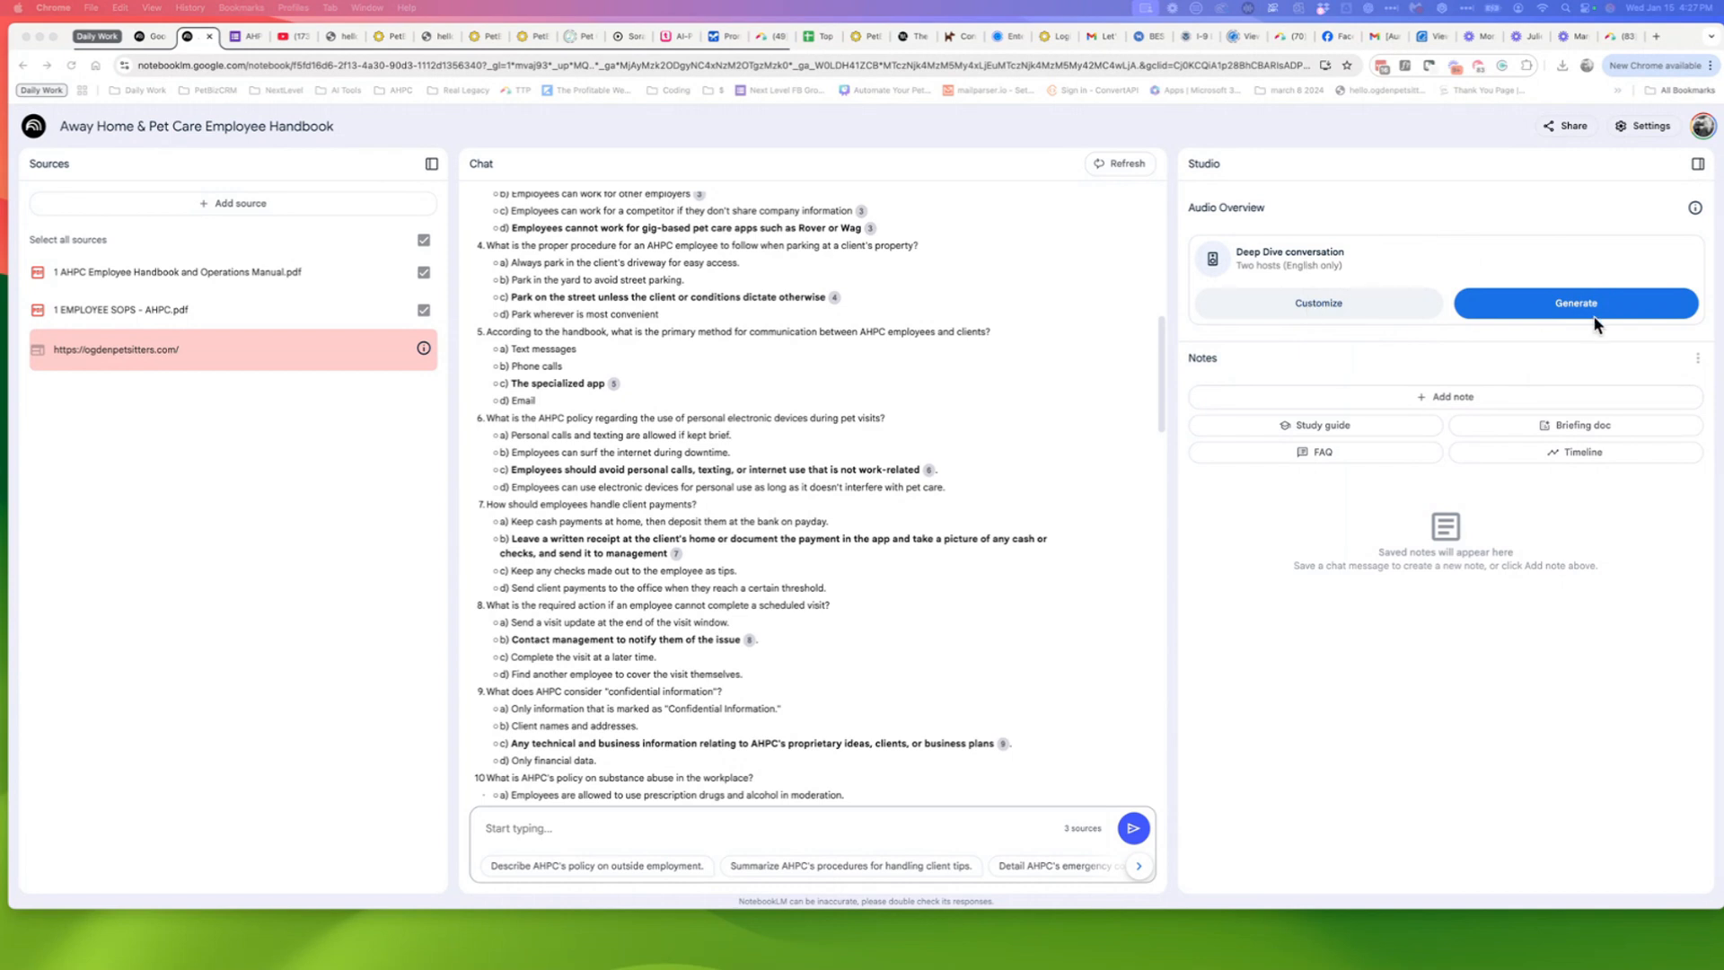
- Generate the Deep Dive conversation audio overview and an FAQ note from the notebook sources
left_click(1460, 266)
left_click(1562, 310)
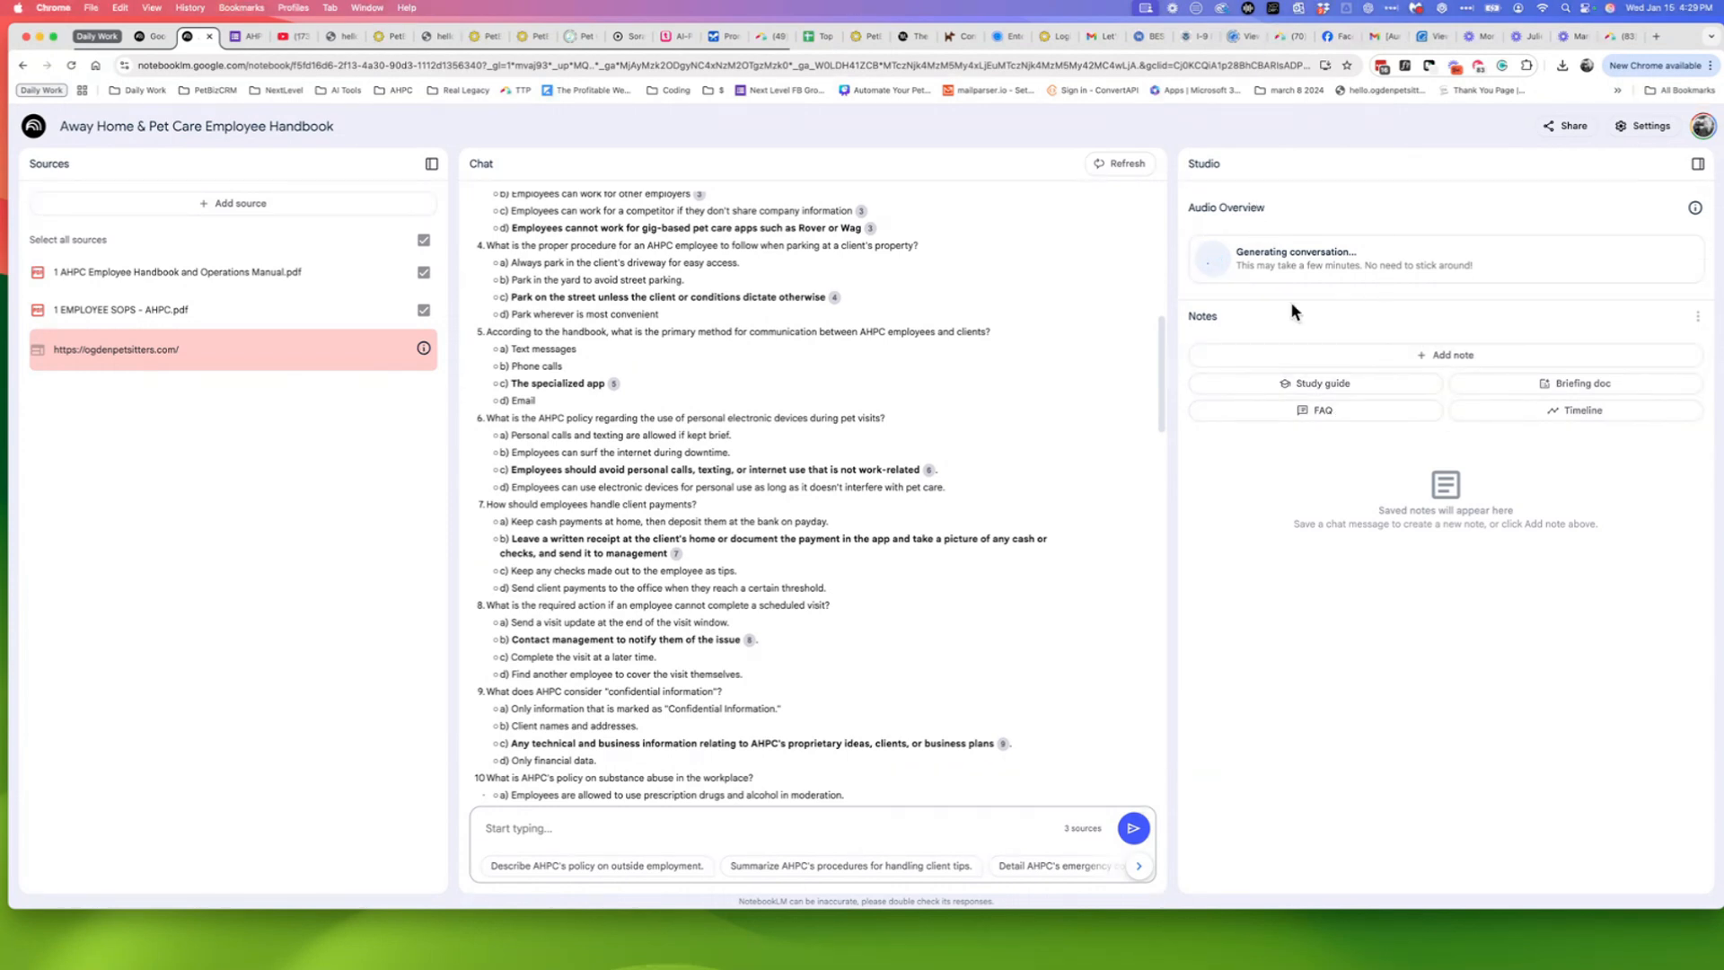
left_click(1344, 418)
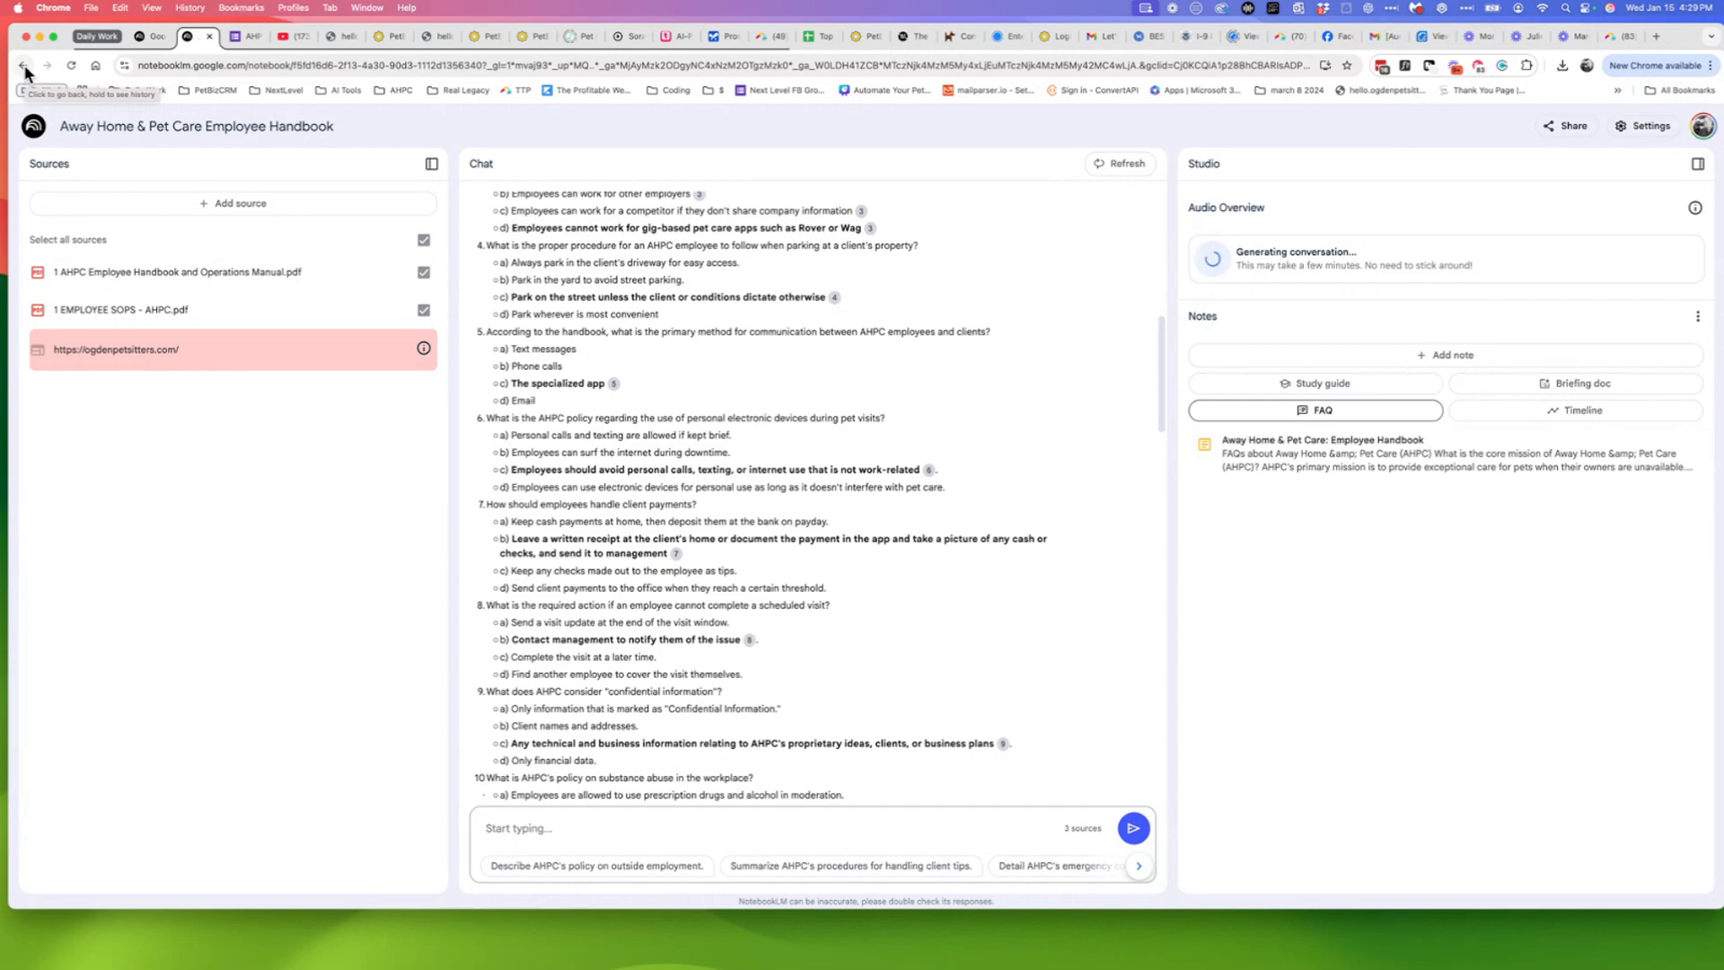
- Read through the generated FAQ note about Away Home & Pet Care, and return to the Studio overview
left_click(1346, 467)
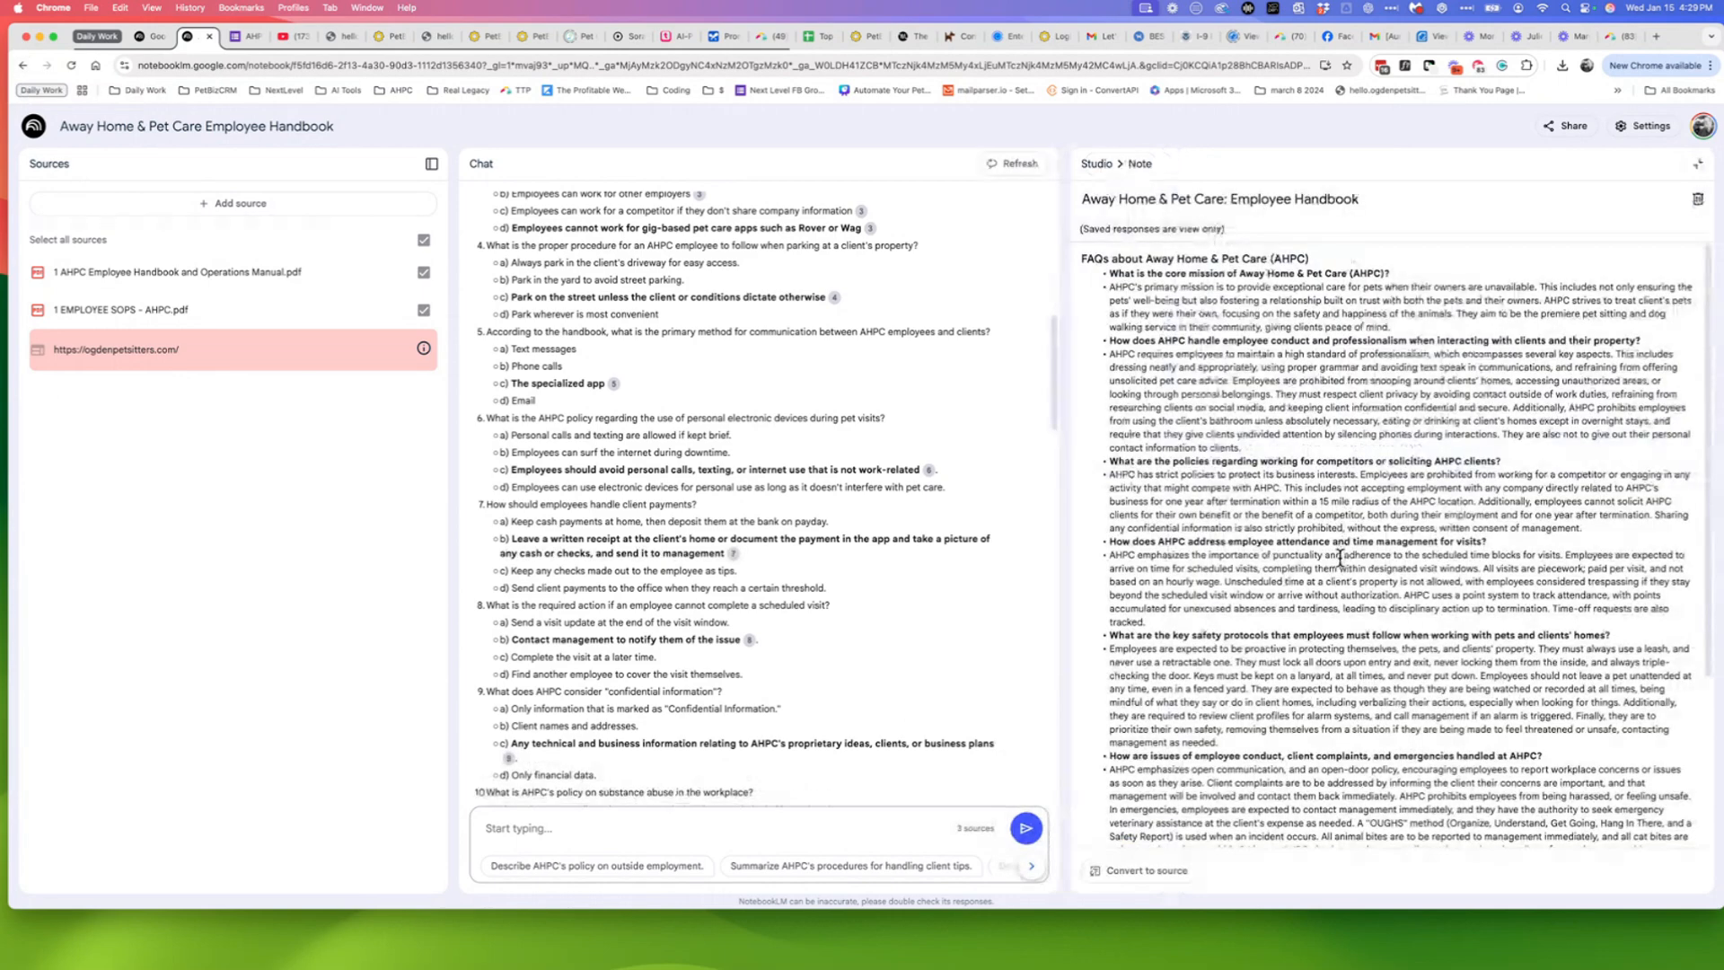
scroll(1347, 556, "down", 10)
scroll(1347, 646, "up", 5)
left_click(1103, 165)
- Generate a study guide note, and view its contents while the audio overview plays
left_click(1368, 442)
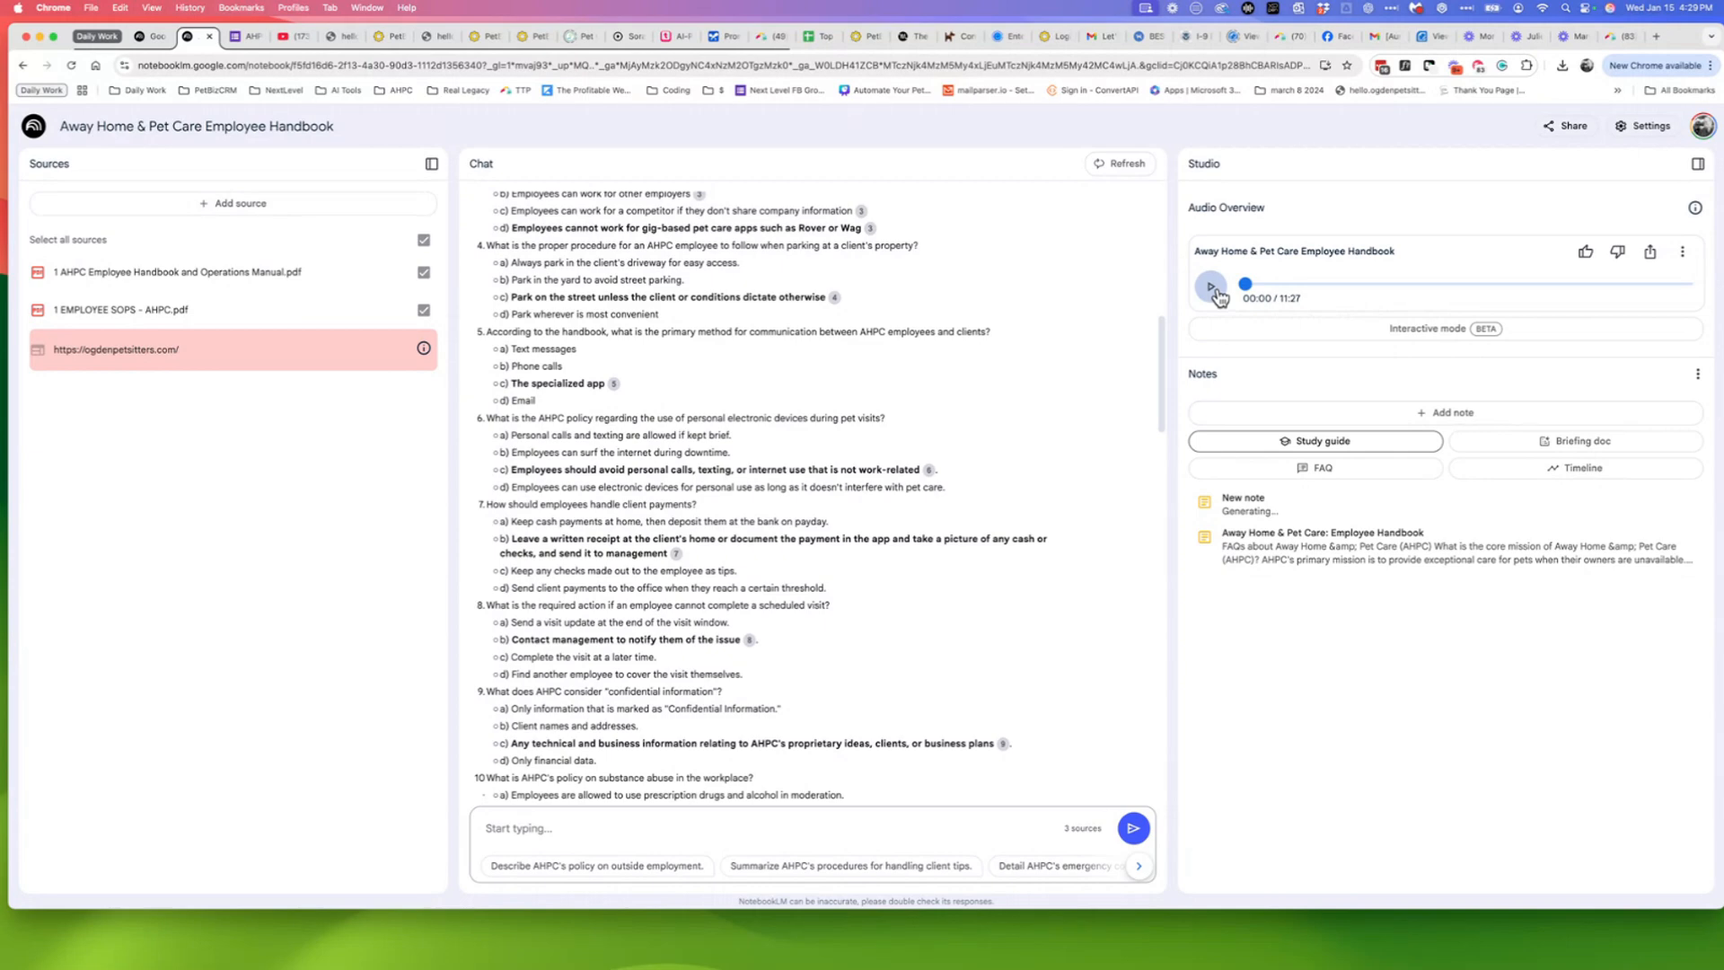
left_click(1214, 288)
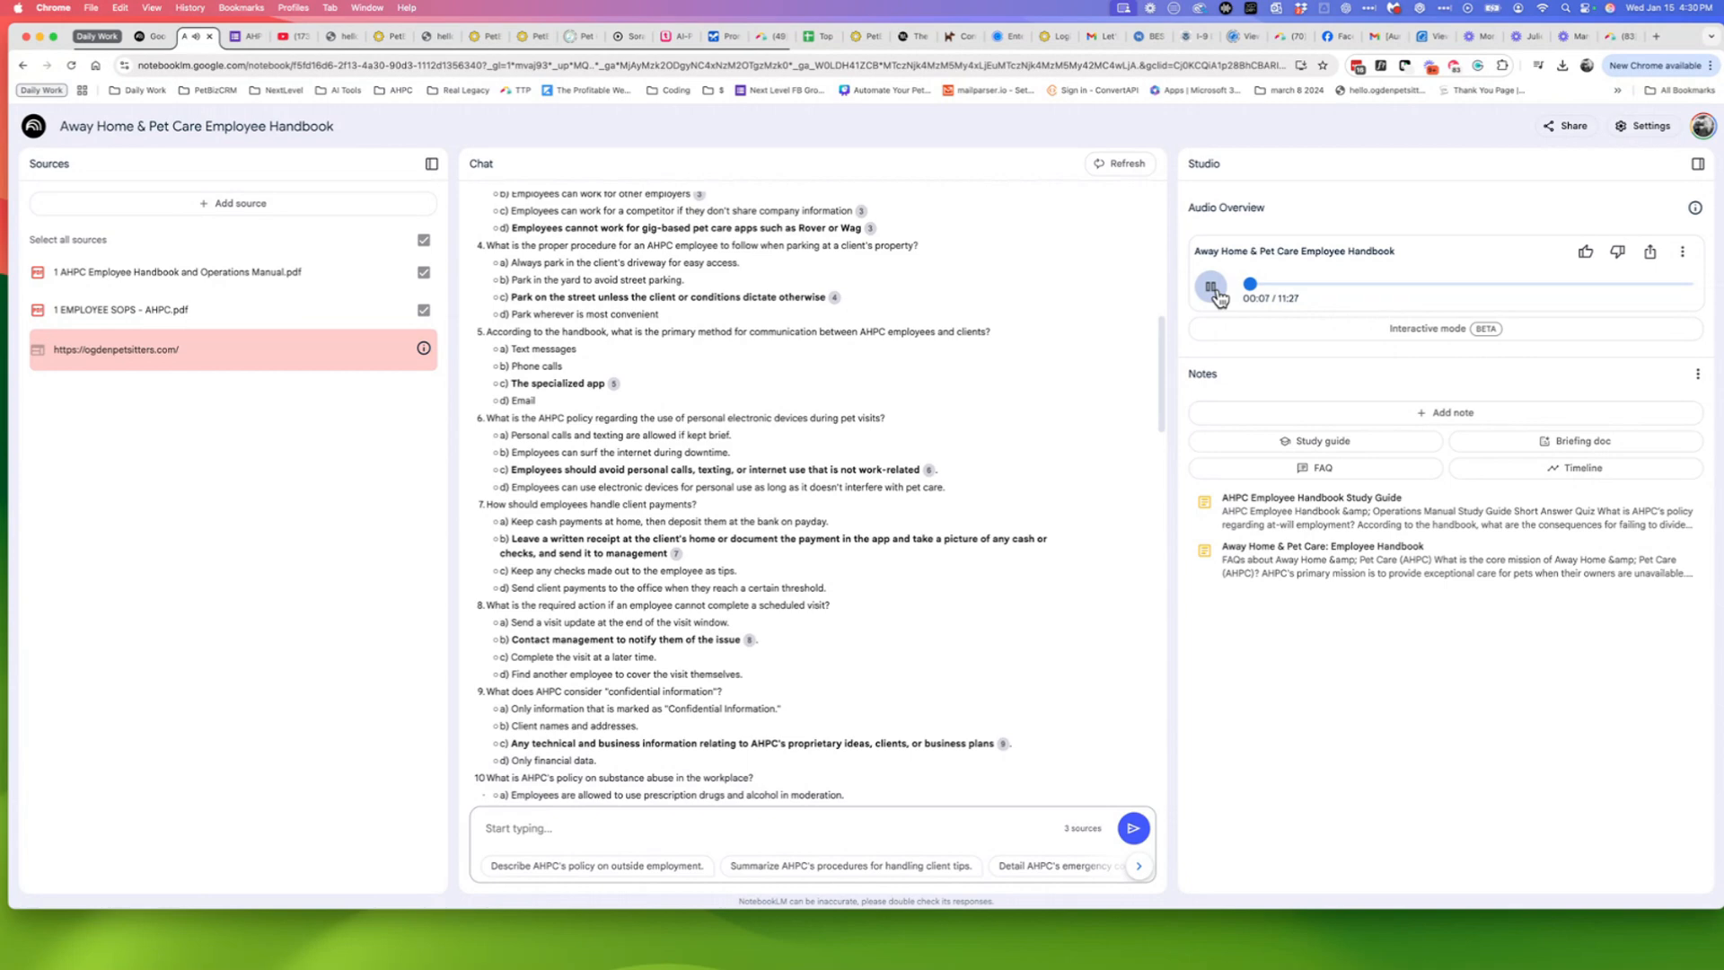
left_click(1309, 510)
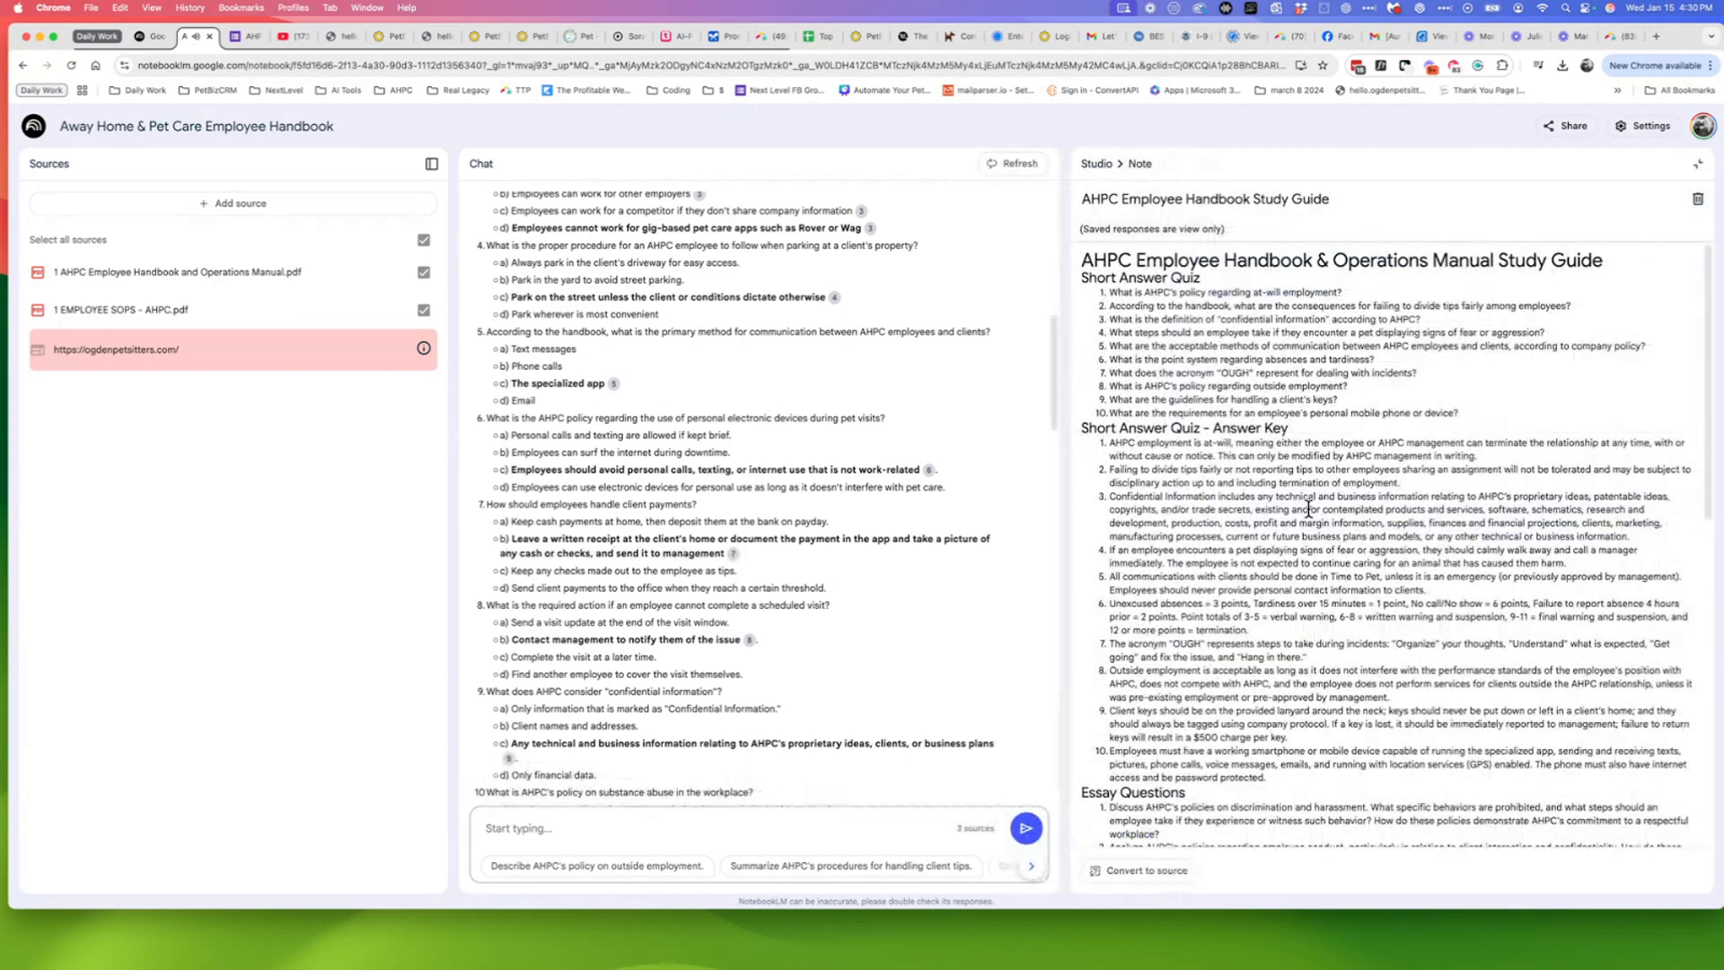
left_click(1095, 164)
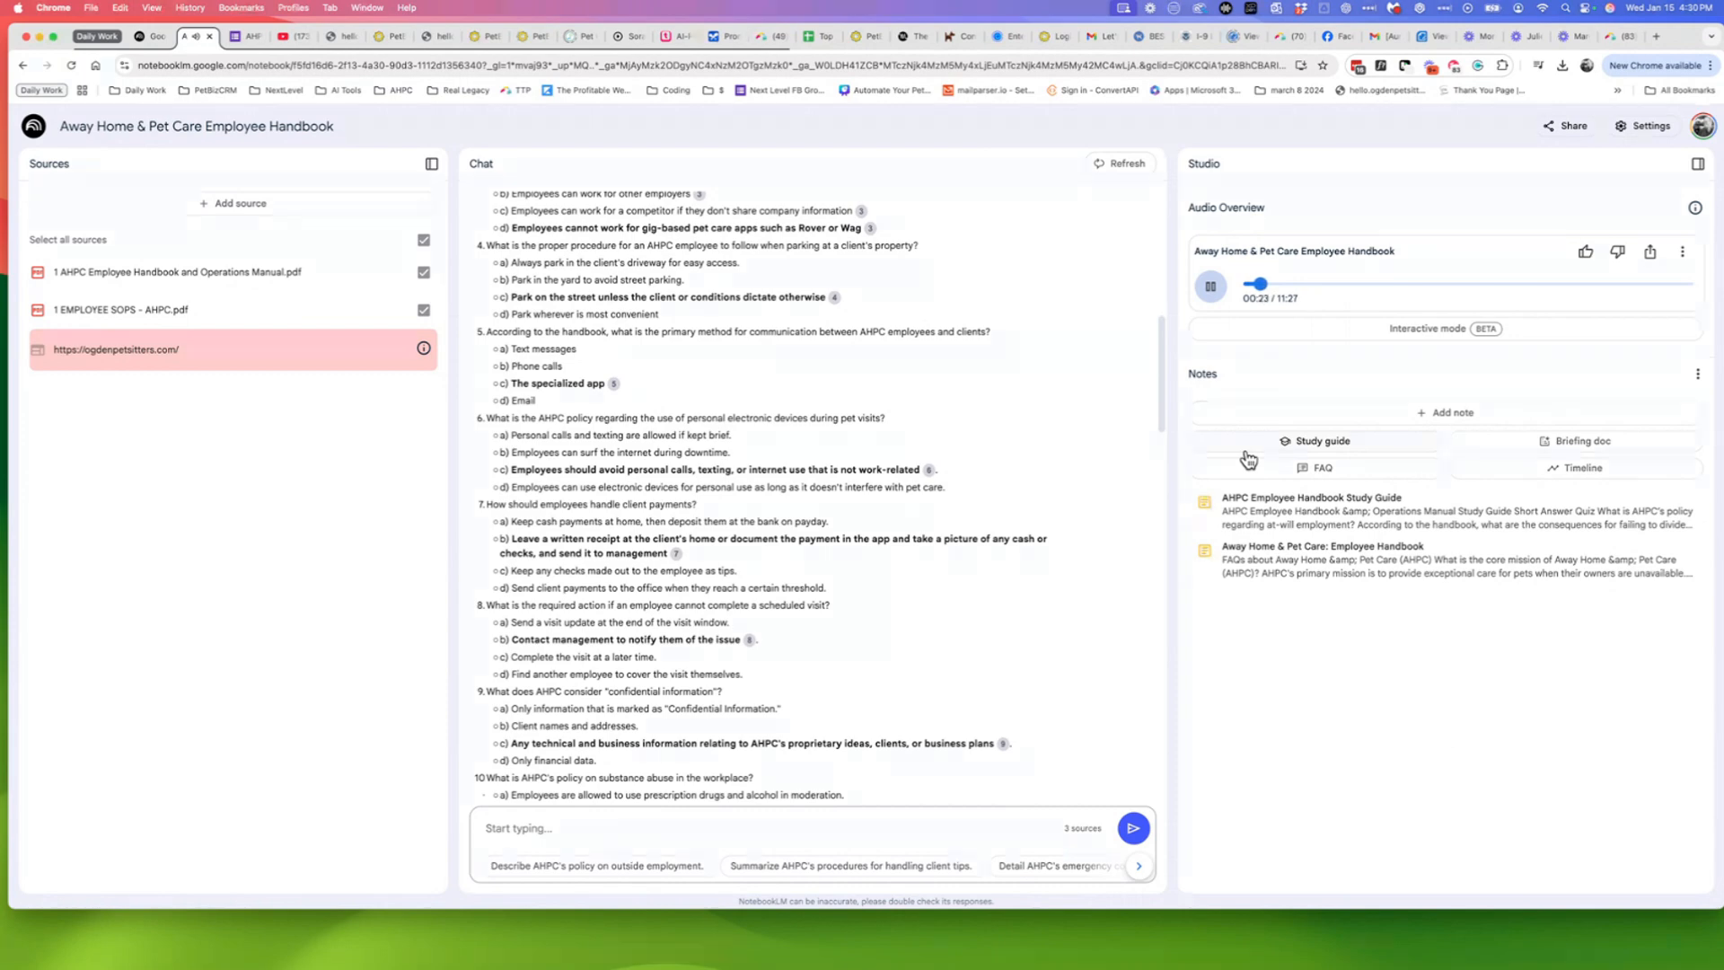
- Pause the audio overview and start its interactive mode
left_click(1218, 296)
left_click(1431, 330)
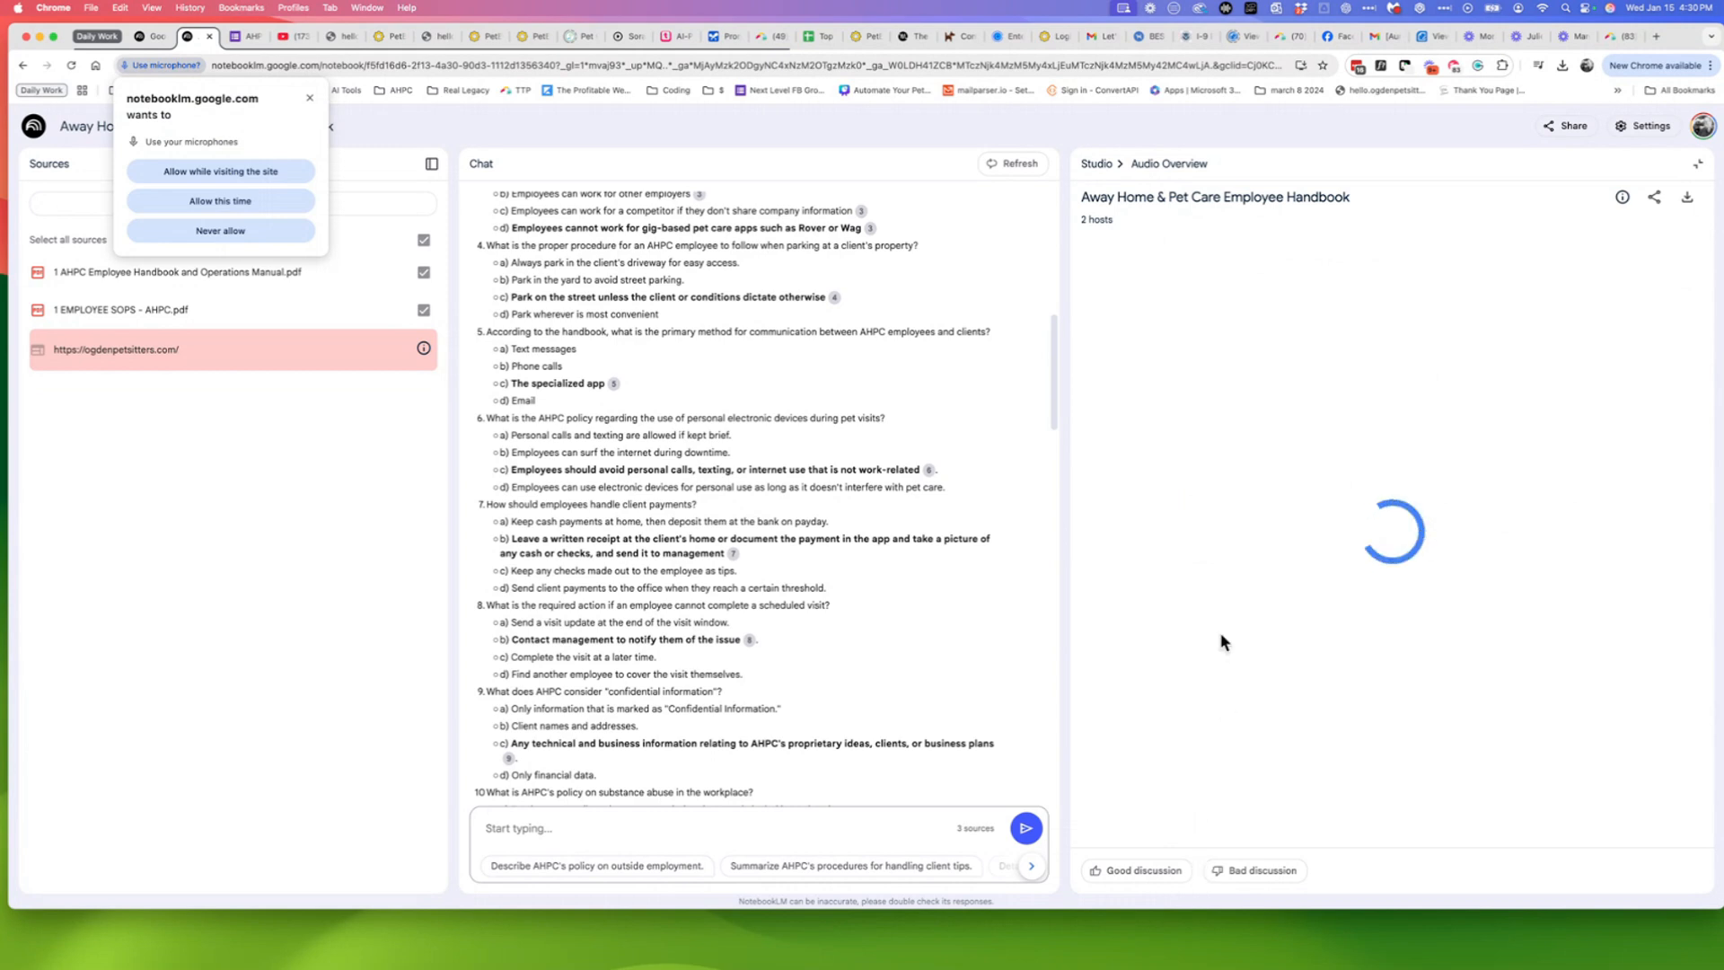